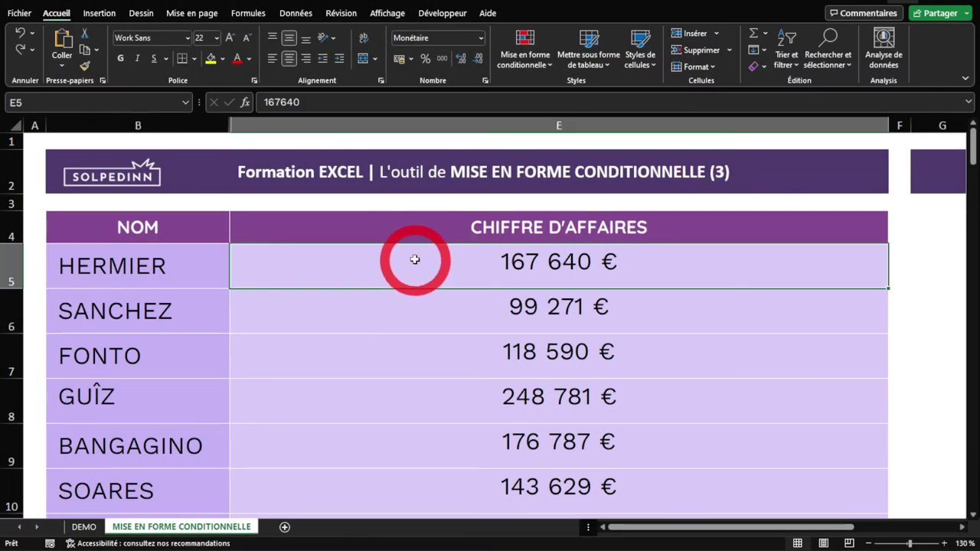
# - Select the revenue figures E5:E10 and browse the conditional formatting choices without applying any
pyautogui.moveTo(414, 260); pyautogui.dragTo(456, 498)
pyautogui.click(525, 58)
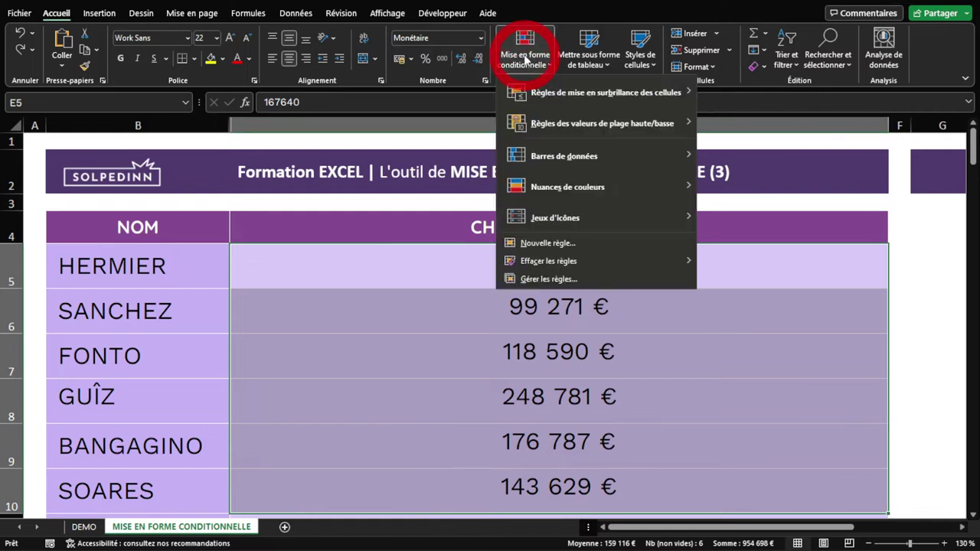
pyautogui.moveTo(544, 163)
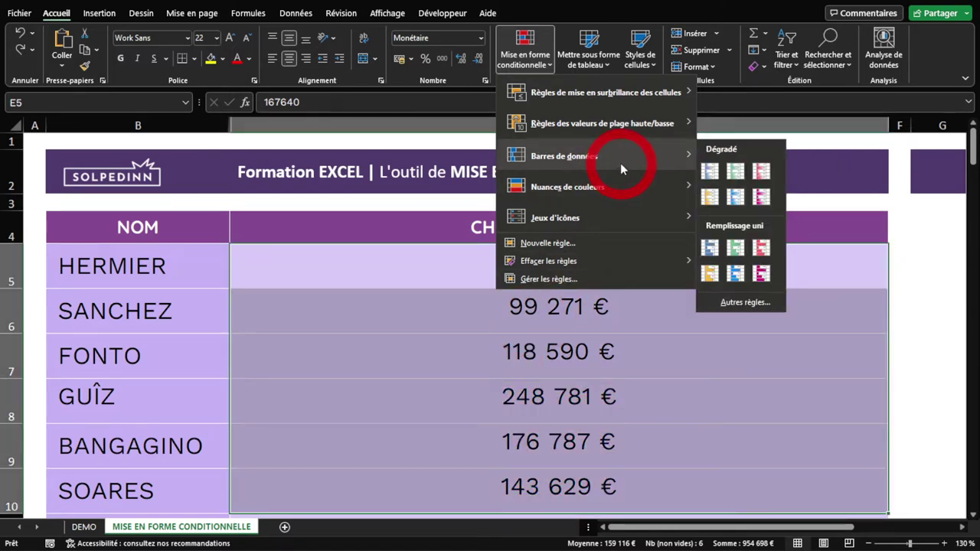
pyautogui.moveTo(656, 194)
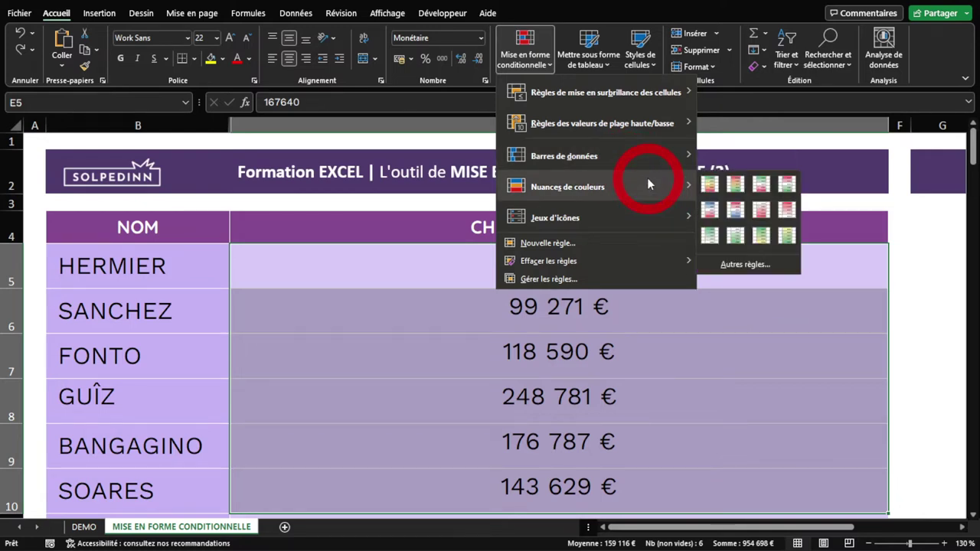
pyautogui.moveTo(655, 158)
pyautogui.click(483, 347)
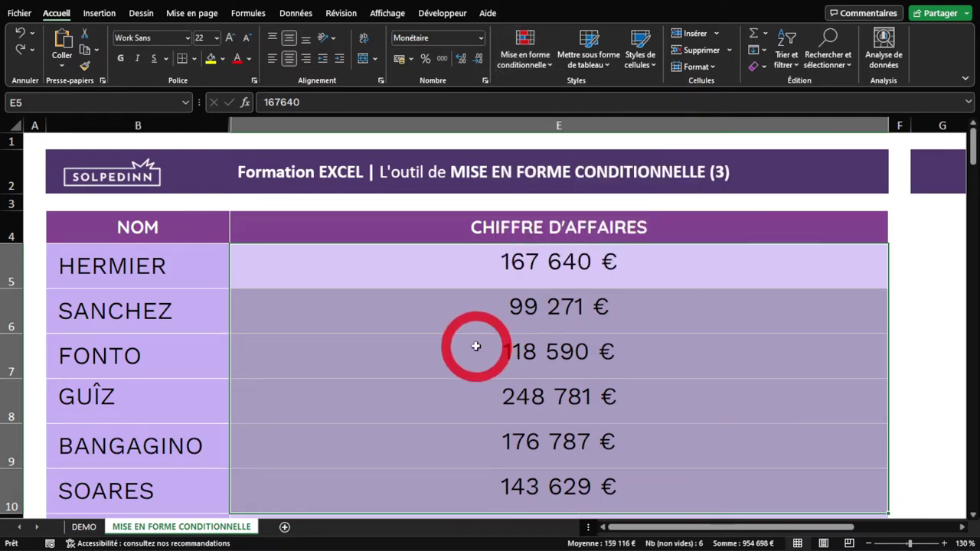
# - Apply blue solid-fill data bars to the revenue figures E5:E10
pyautogui.moveTo(588, 258); pyautogui.dragTo(575, 477)
pyautogui.click(524, 62)
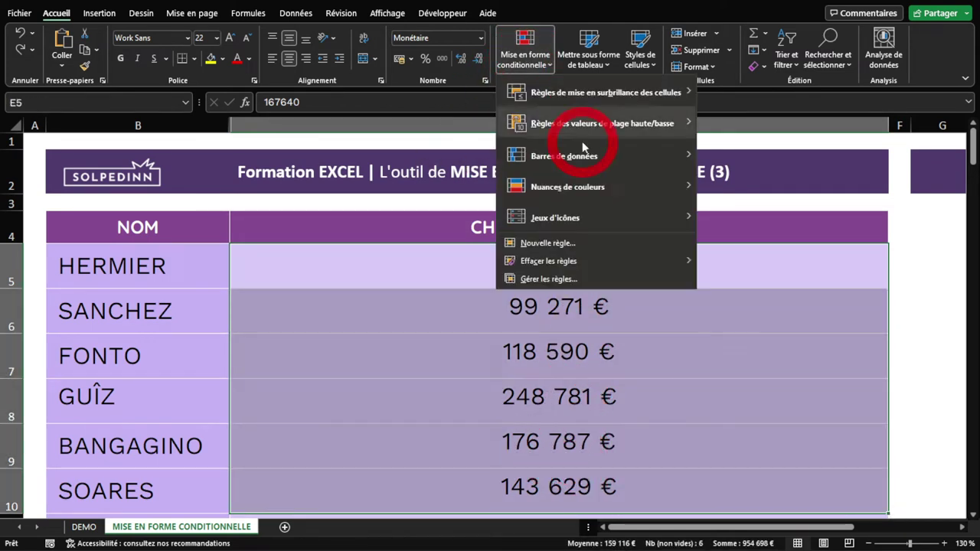
pyautogui.moveTo(667, 156)
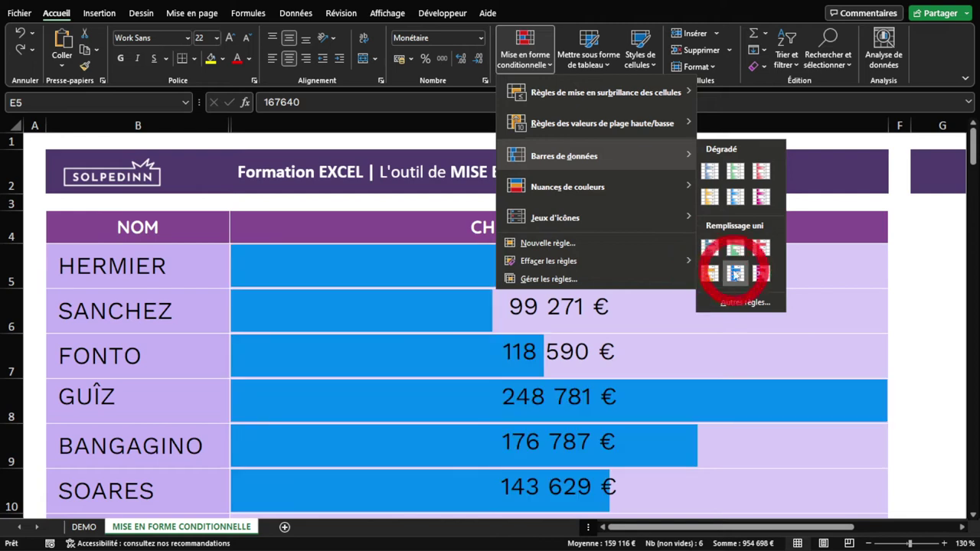
pyautogui.click(737, 274)
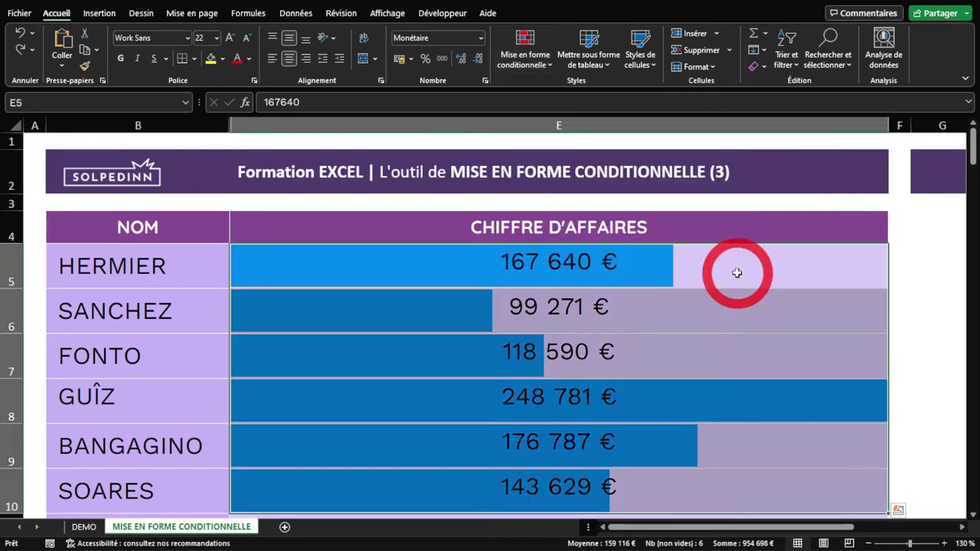
pyautogui.click(713, 334)
# - Inspect the barred revenues in E8 and E6, then undo the blue data bars
pyautogui.click(202, 317)
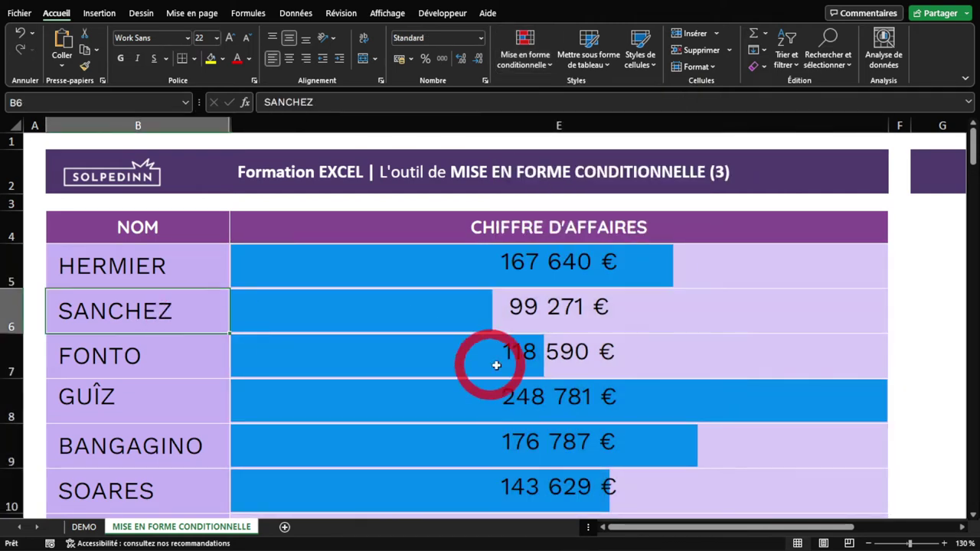
pyautogui.click(521, 405)
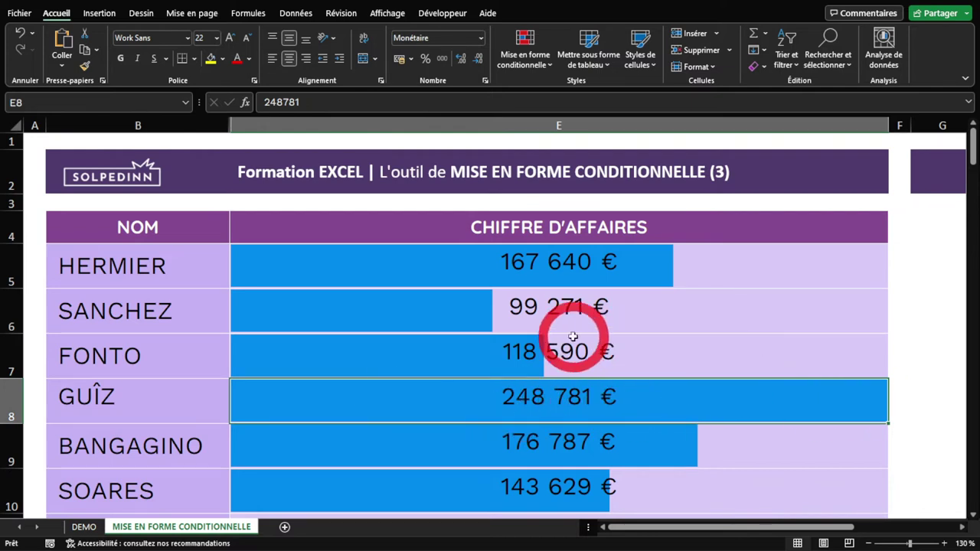
pyautogui.click(487, 307)
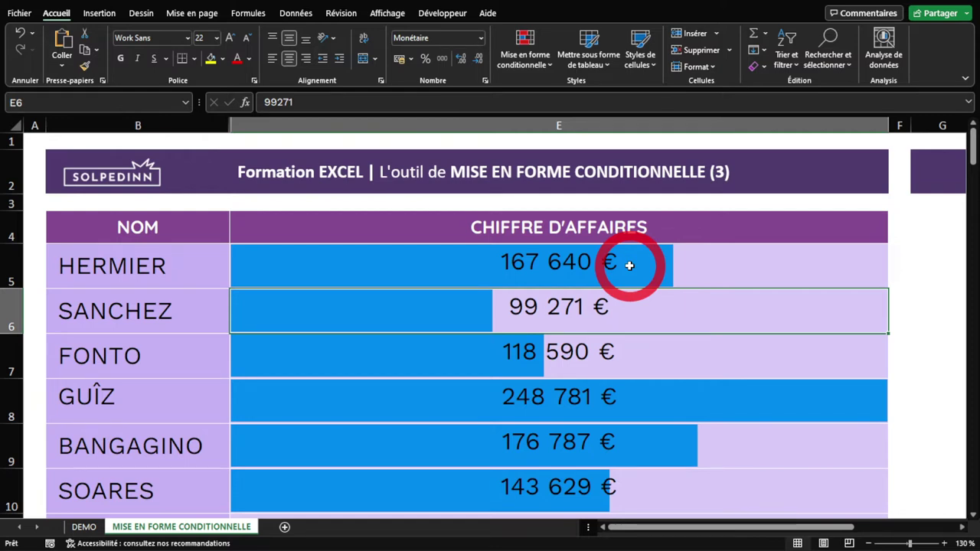
pyautogui.click(630, 265)
pyautogui.hotkey('ctrl', 'shift', 'Down')
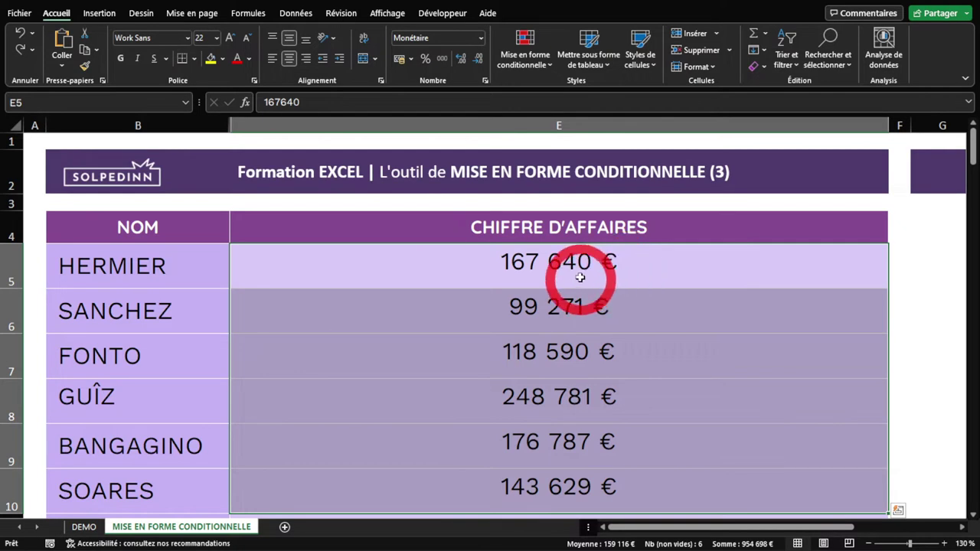
# - Create a custom data-bar rule with Show Bar Only ticked, hiding the values
pyautogui.click(525, 56)
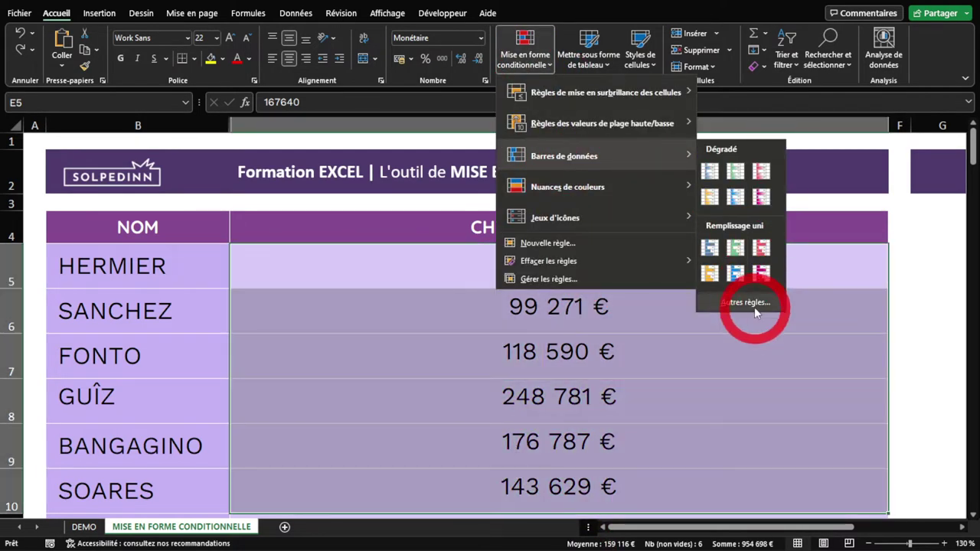
pyautogui.click(754, 305)
pyautogui.moveTo(235, 96); pyautogui.dragTo(541, 146)
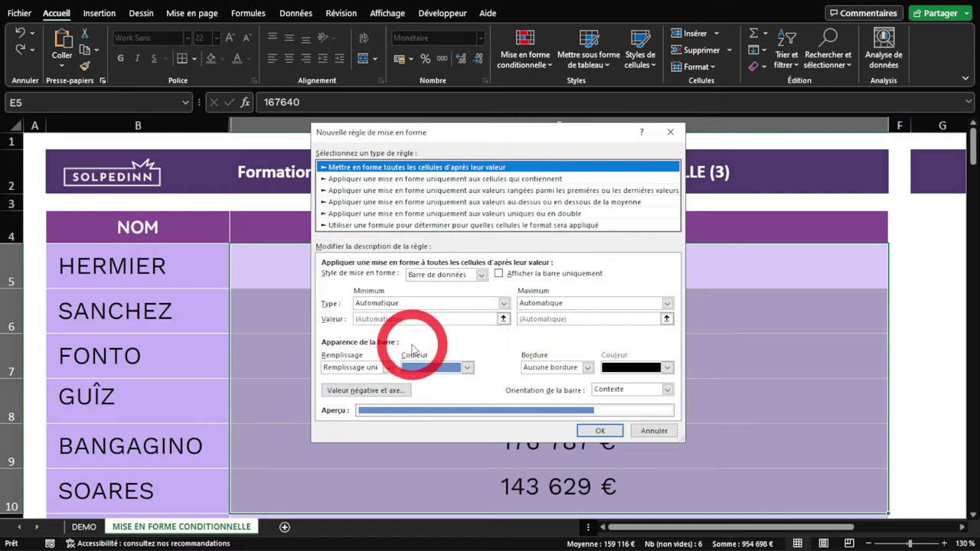
pyautogui.click(500, 274)
pyautogui.click(595, 430)
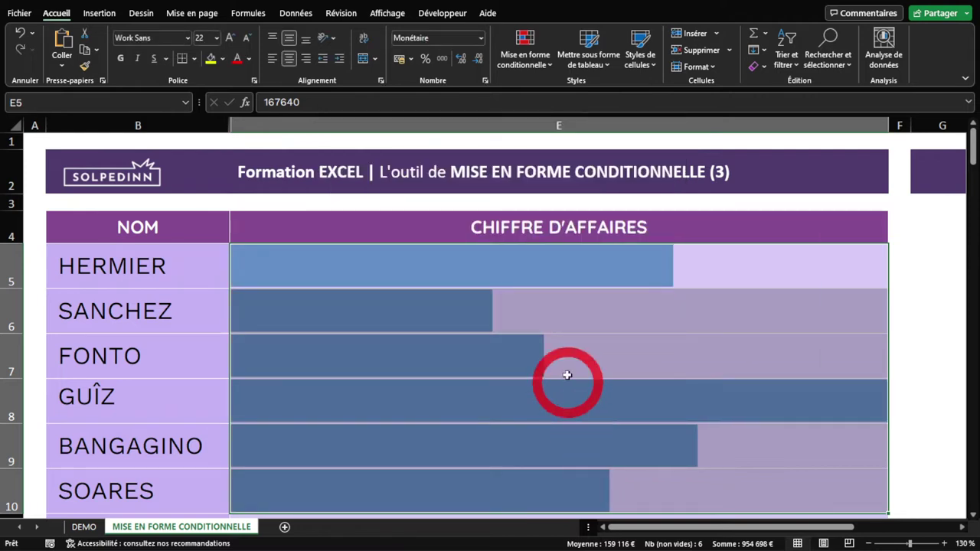
# - Check E5's raw value 167640 in the formula bar, then reselect E5:E10
pyautogui.click(556, 260)
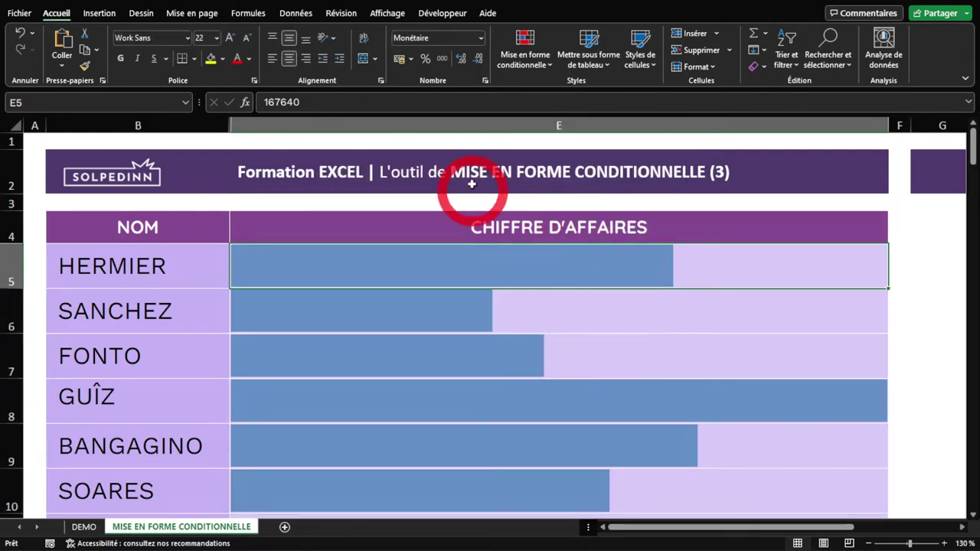
pyautogui.moveTo(315, 103); pyautogui.dragTo(255, 102)
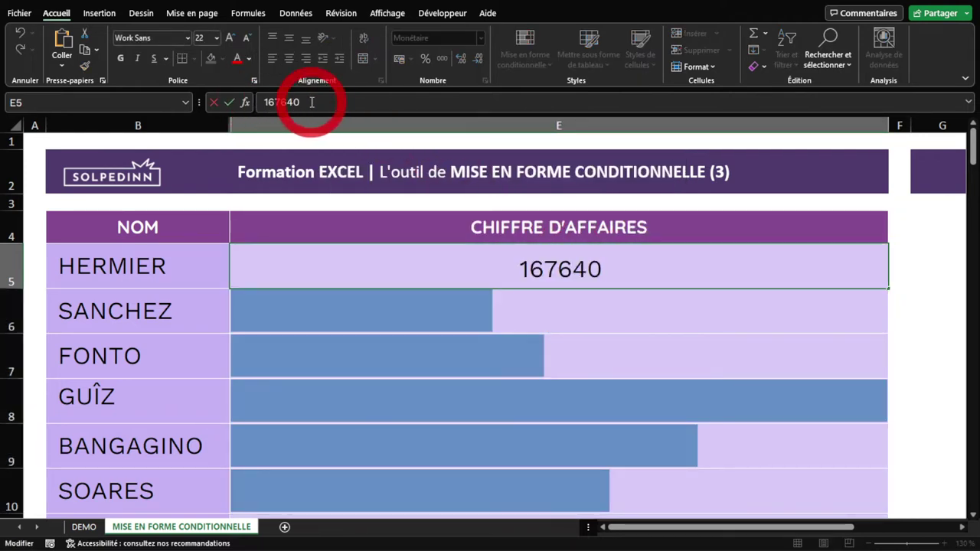
pyautogui.click(615, 276)
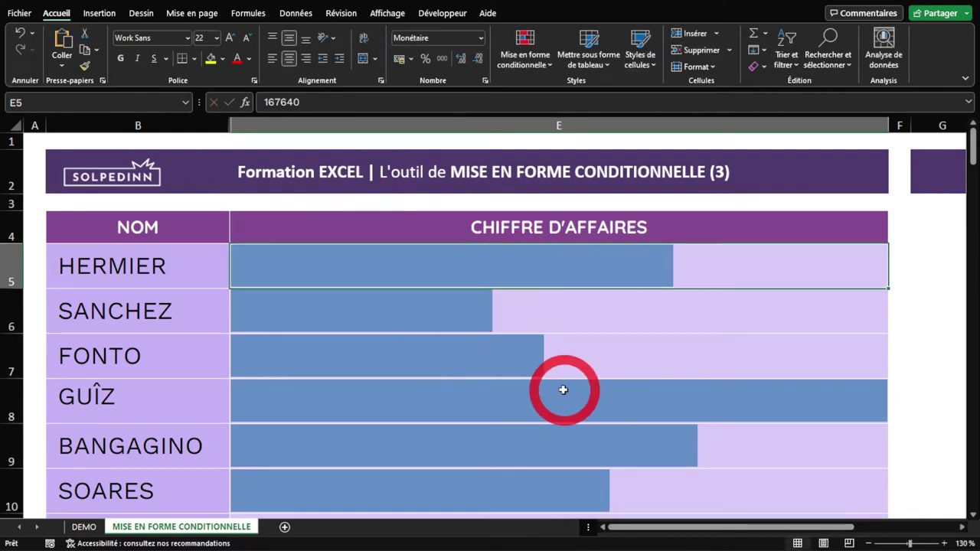
pyautogui.hotkey('ctrl', 'shift', 'Down')
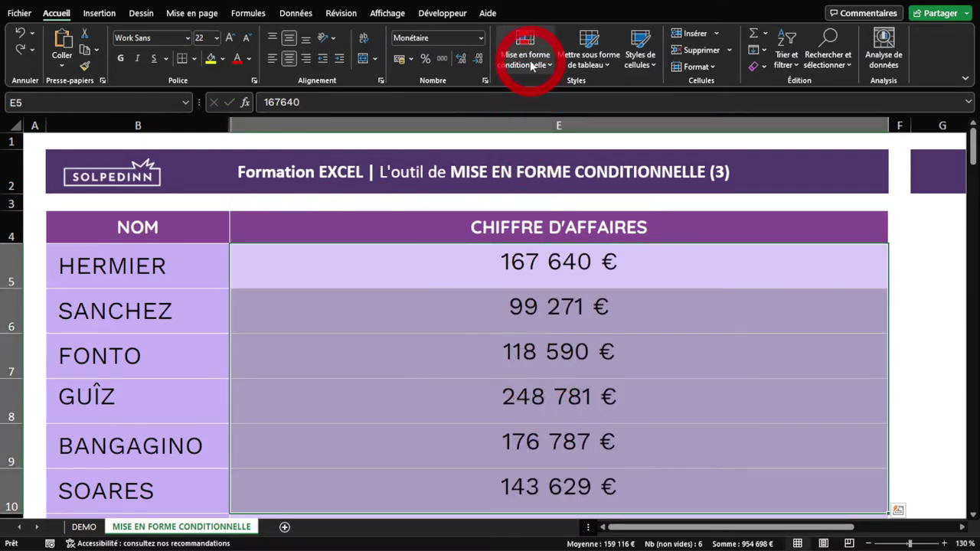
pyautogui.click(532, 66)
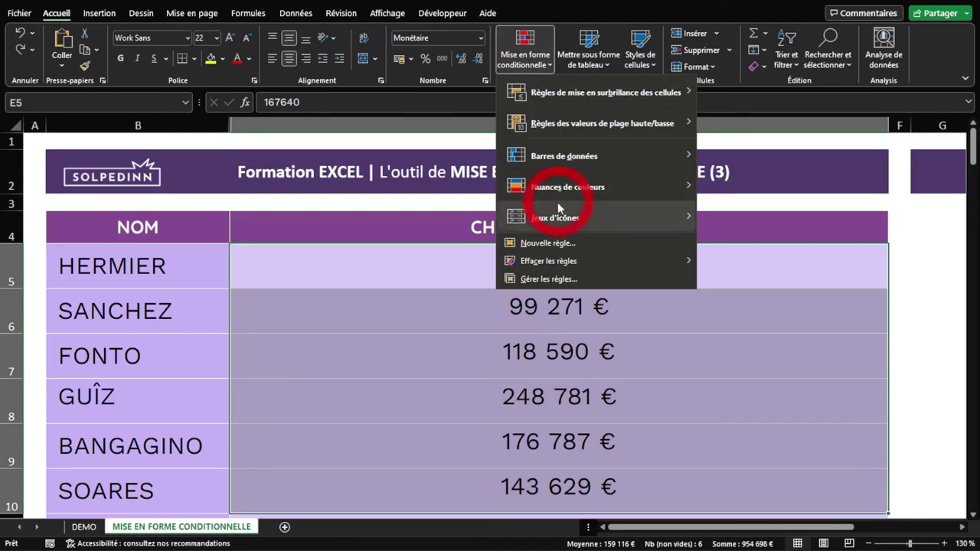
# - Create a data-bar rule for E5:E10 with the maximum type Number and value 300000
pyautogui.moveTo(580, 157)
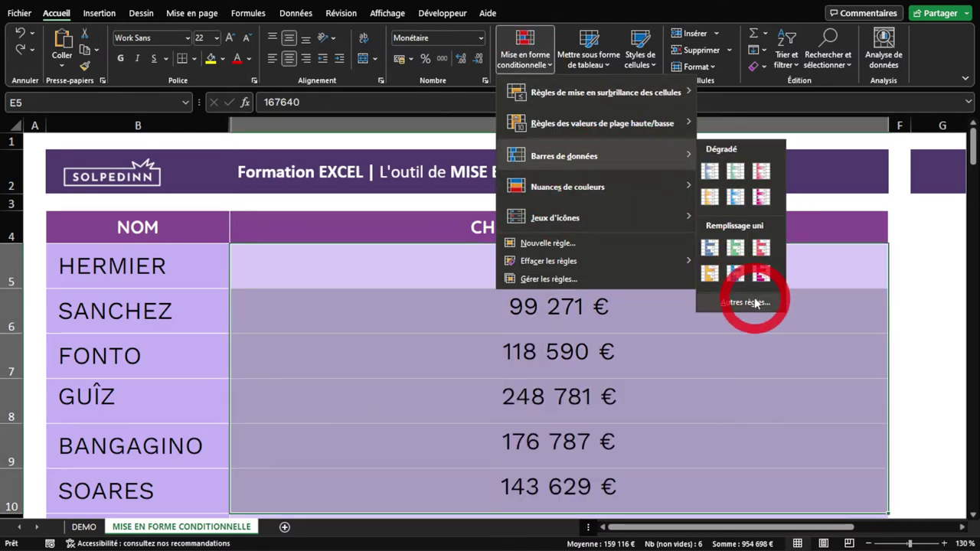
pyautogui.click(745, 302)
pyautogui.moveTo(475, 134); pyautogui.dragTo(467, 106)
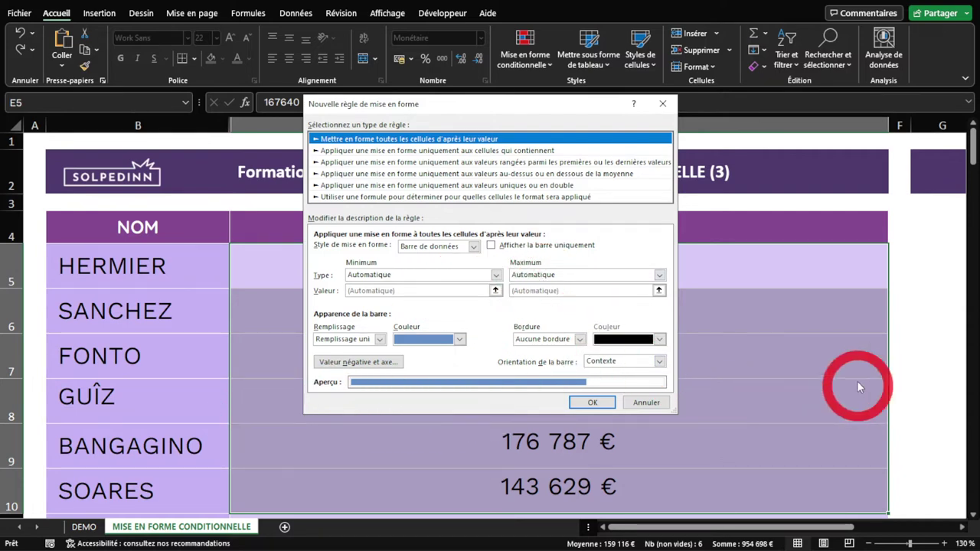
pyautogui.click(537, 276)
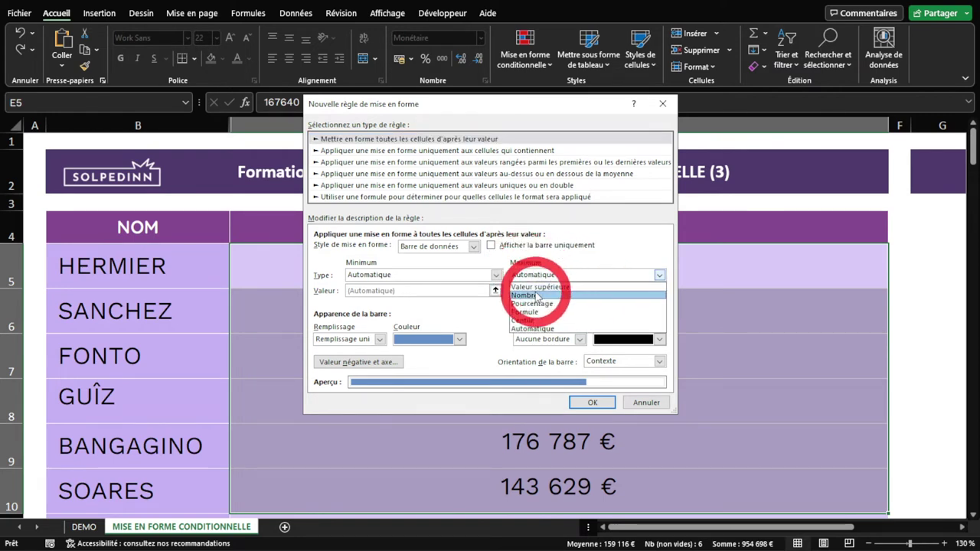
pyautogui.click(537, 295)
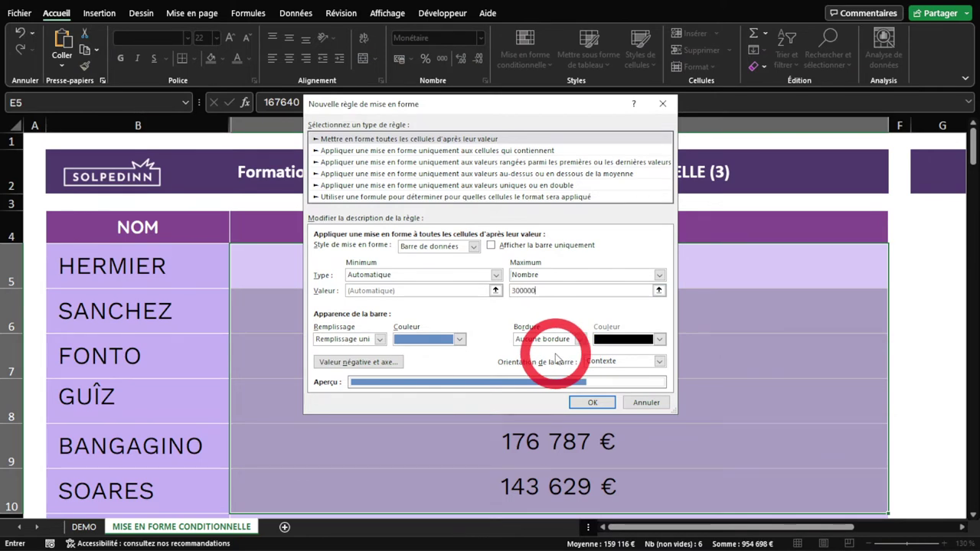
pyautogui.click(592, 402)
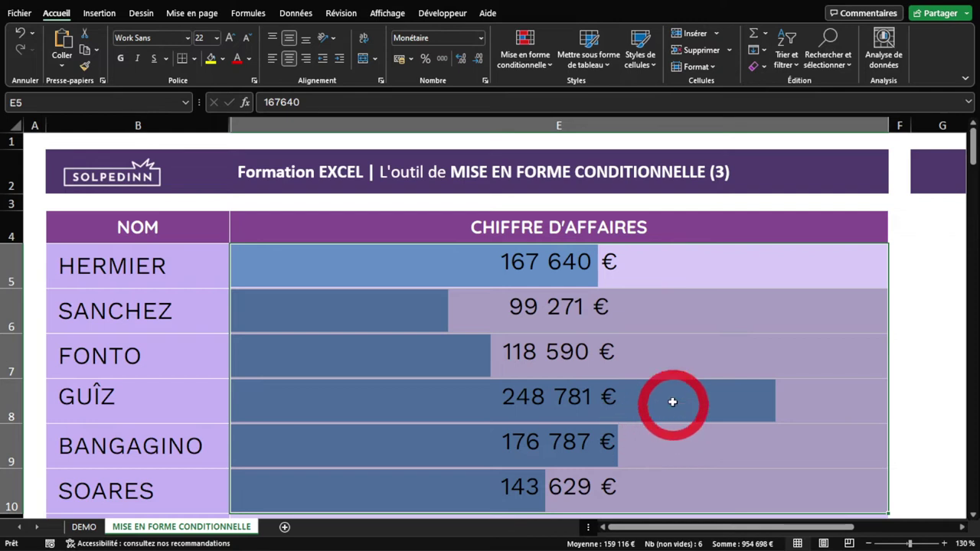
# - Compare the bars in E6, E8 and E5, then undo the data bars on the revenue column
pyautogui.click(661, 312)
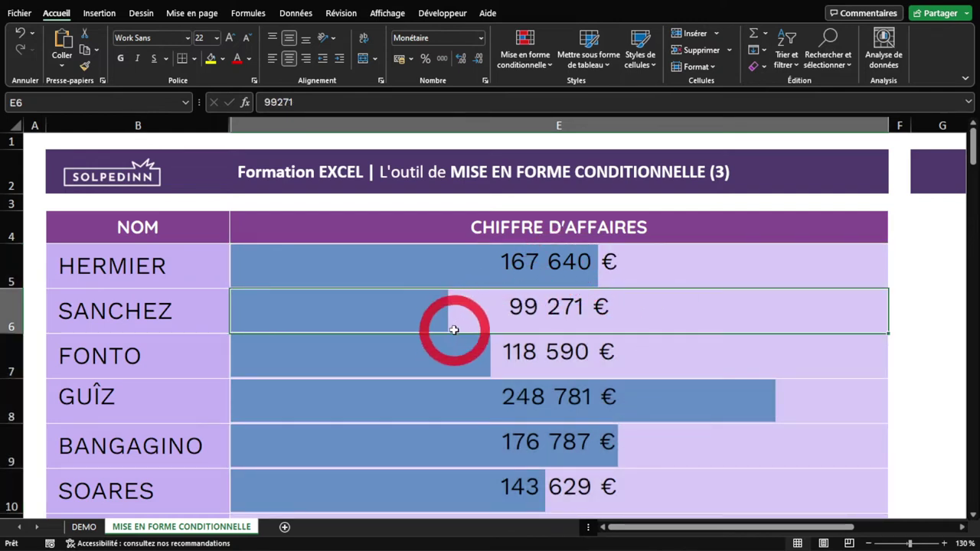
pyautogui.click(550, 395)
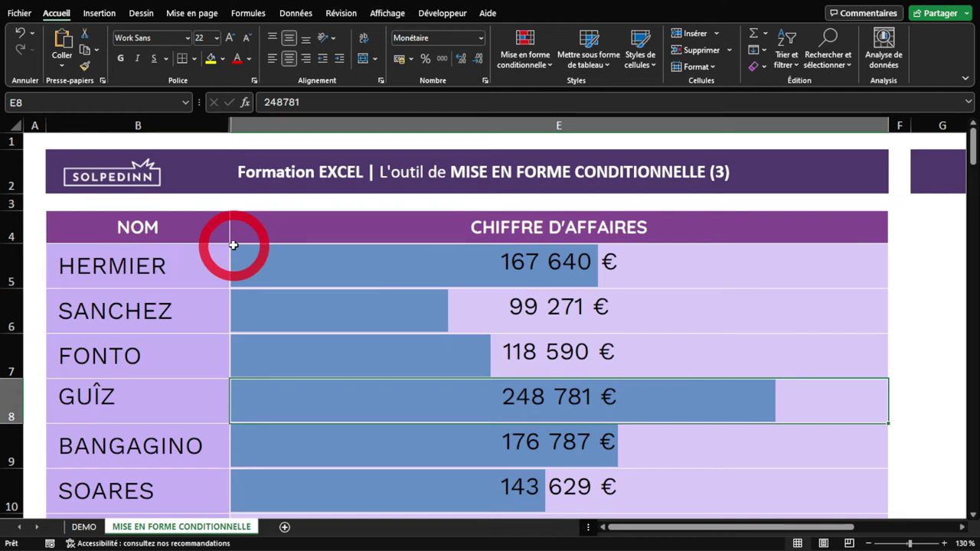
pyautogui.click(558, 263)
pyautogui.hotkey('ctrl', 'shift', 'Down')
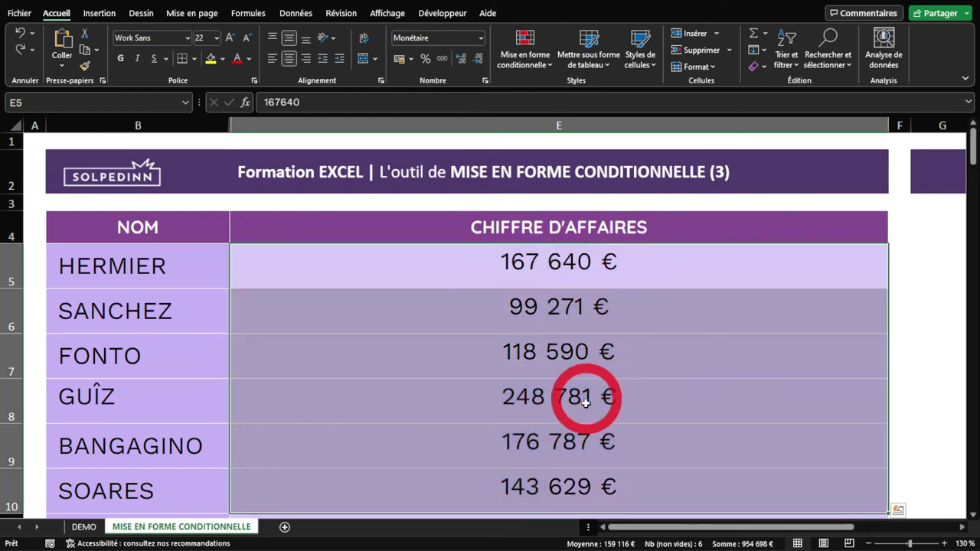
pyautogui.click(524, 47)
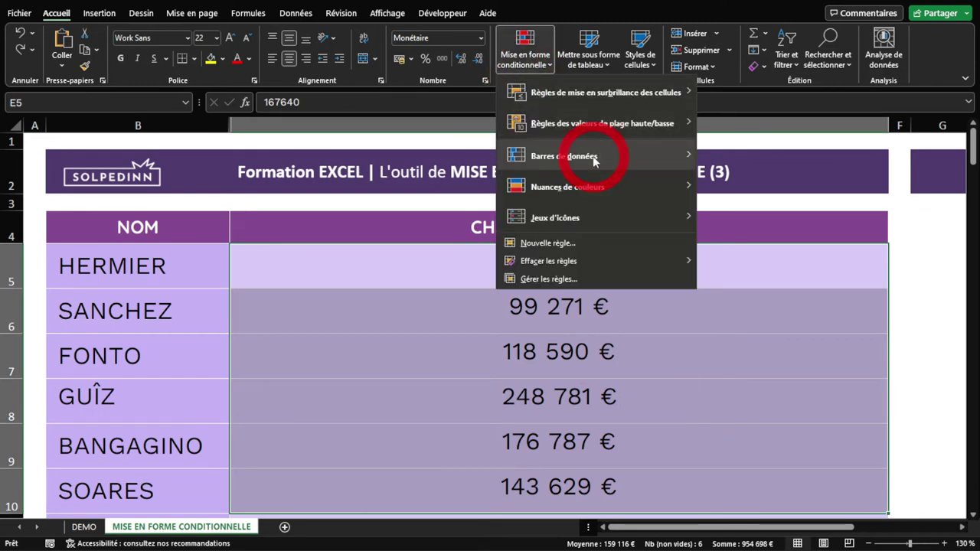
pyautogui.moveTo(590, 155)
pyautogui.click(729, 307)
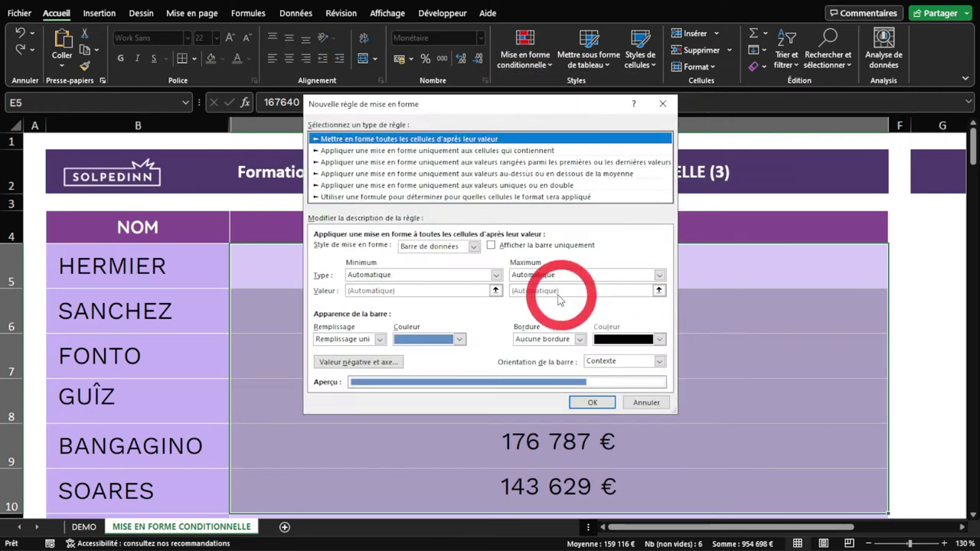
pyautogui.click(383, 275)
pyautogui.click(380, 295)
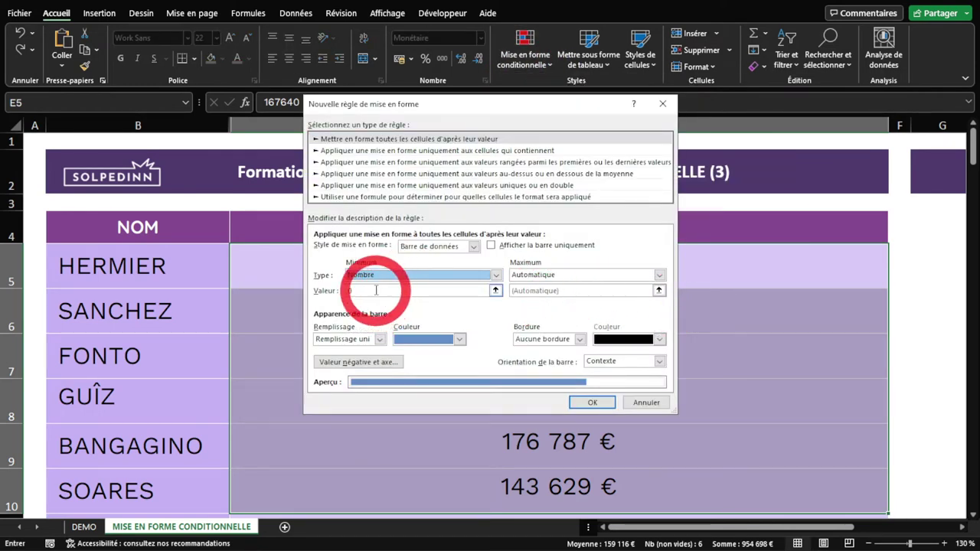
pyautogui.click(380, 291)
pyautogui.write('80000')
pyautogui.click(655, 275)
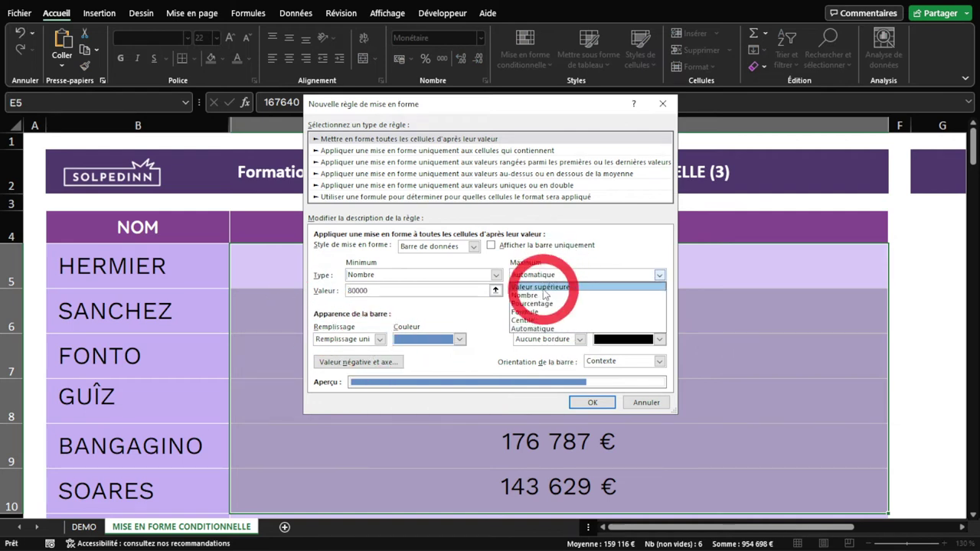
pyautogui.click(538, 296)
pyautogui.click(542, 442)
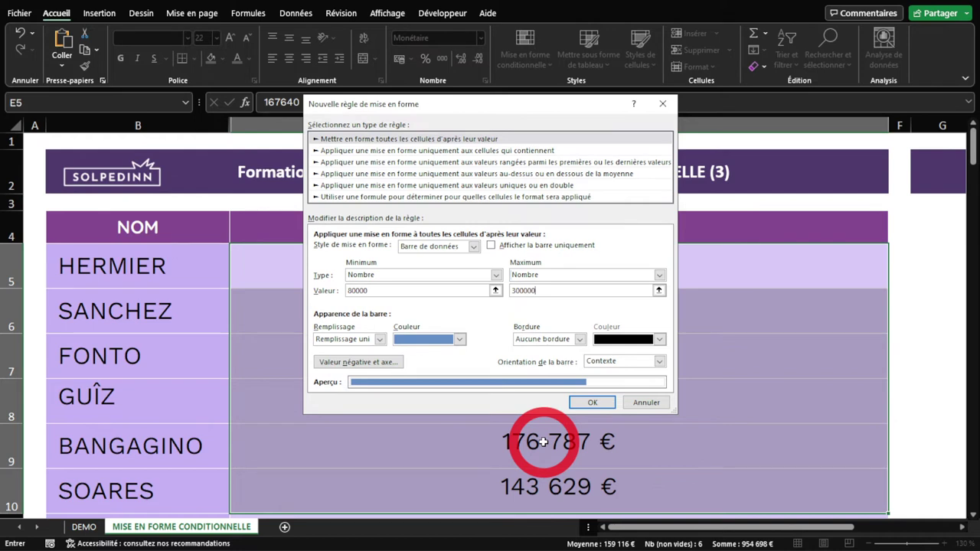
pyautogui.press('Return')
pyautogui.click(542, 442)
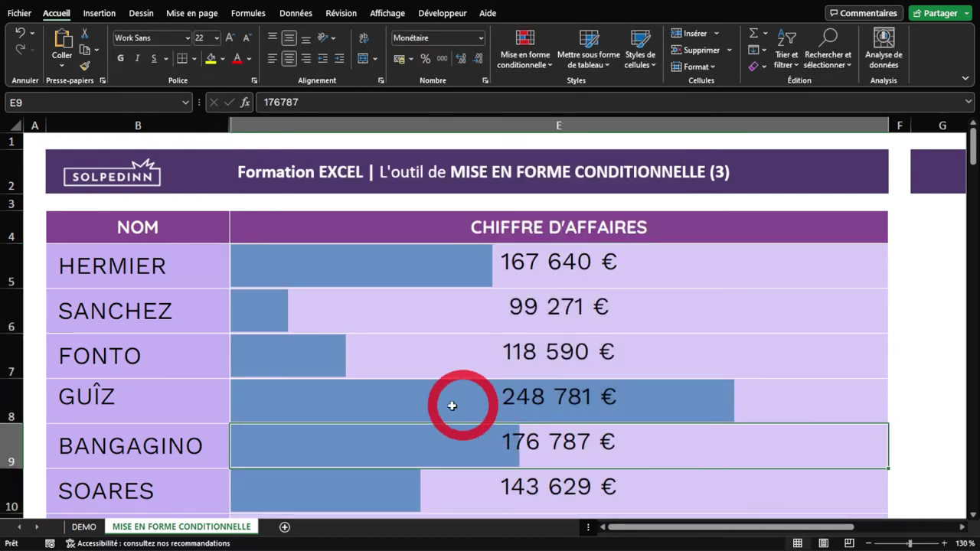
pyautogui.click(317, 306)
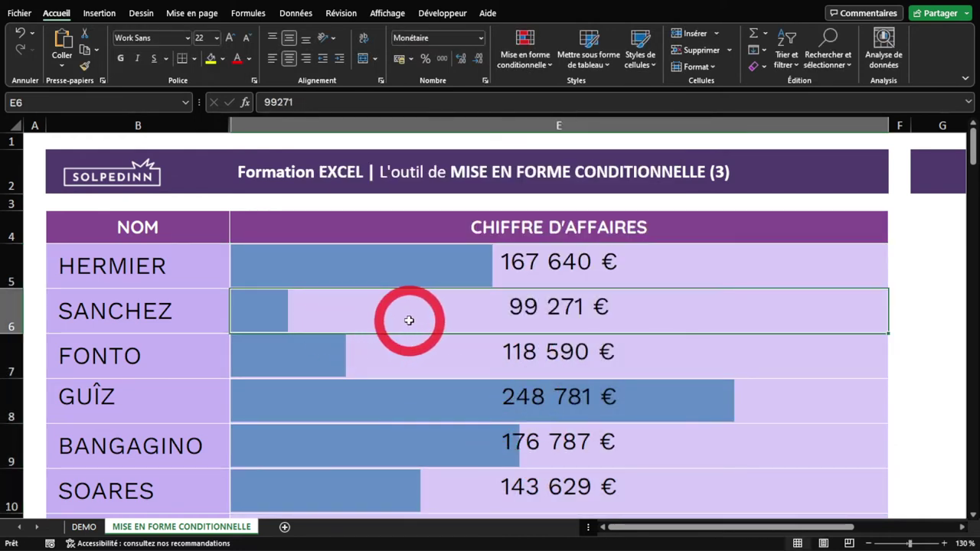
pyautogui.click(498, 395)
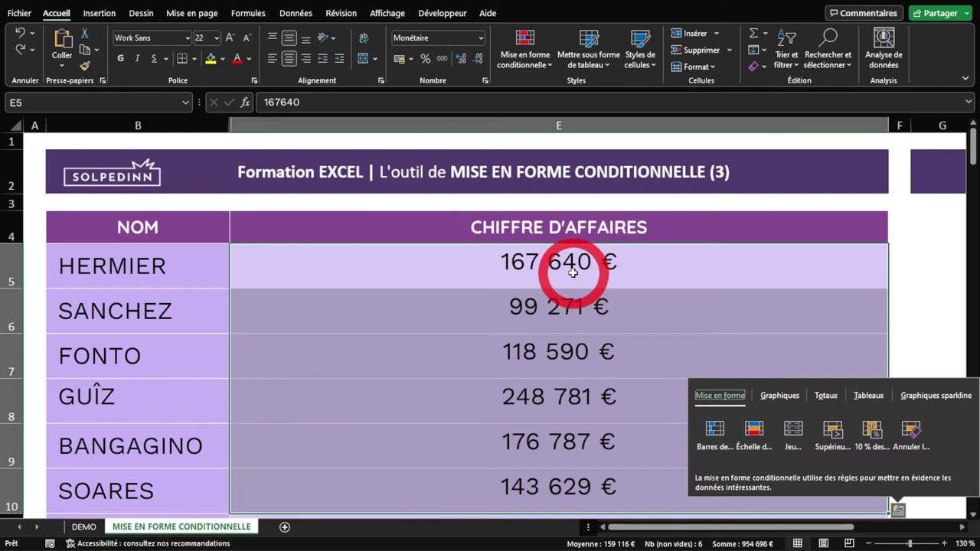
pyautogui.moveTo(579, 277); pyautogui.dragTo(586, 477)
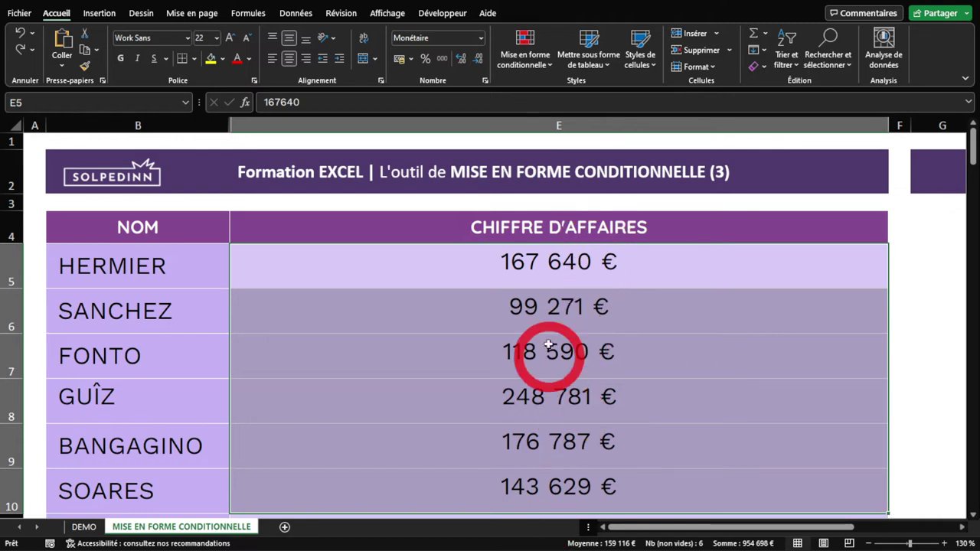
# - In the data-bar rule, set the minimum to Number =MIN($E$5:$E$10)
pyautogui.click(522, 56)
pyautogui.moveTo(598, 154)
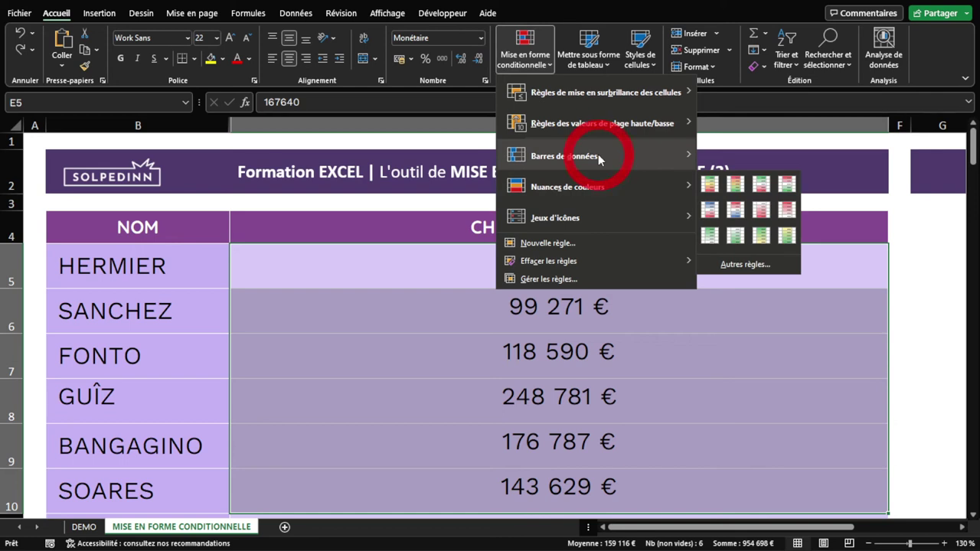
pyautogui.click(743, 302)
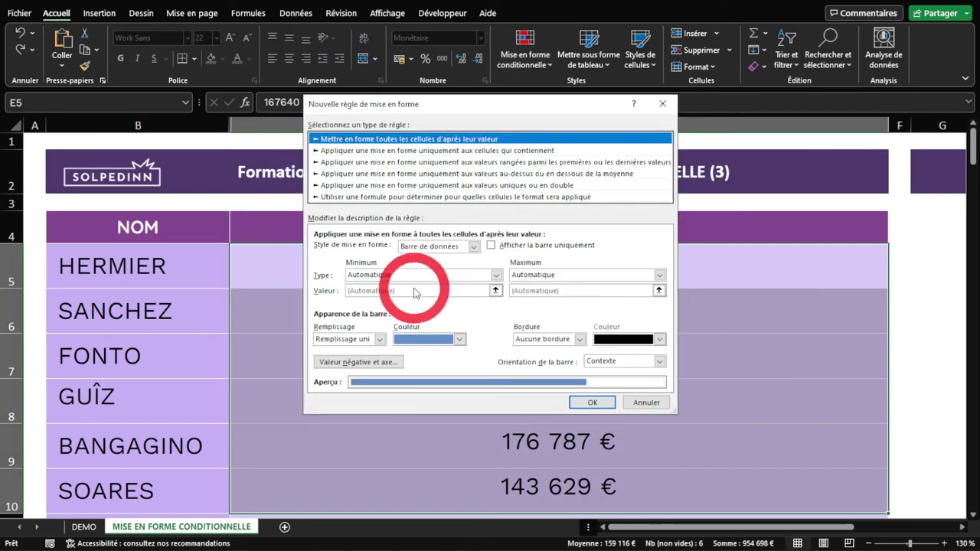
pyautogui.click(387, 275)
pyautogui.click(391, 297)
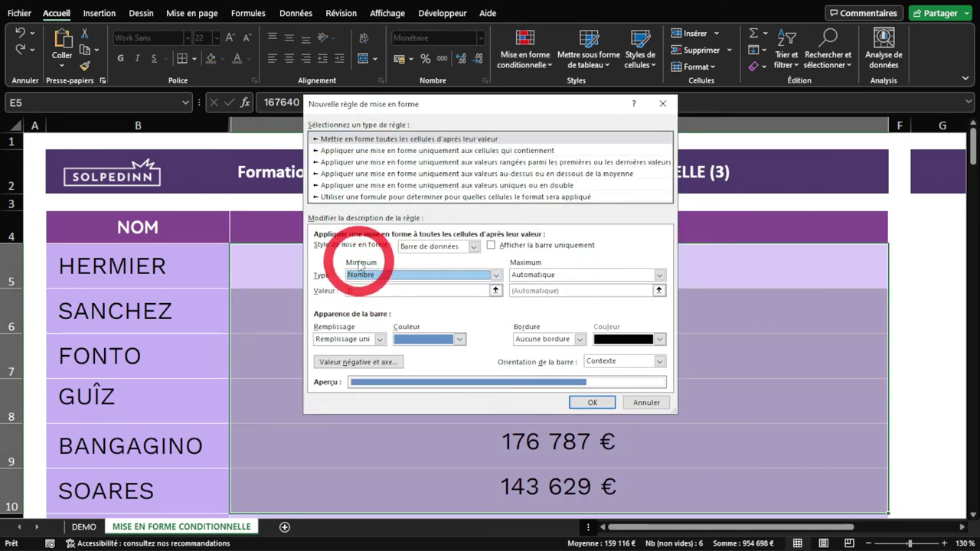
pyautogui.write('0')
pyautogui.click(390, 309)
pyautogui.write('=MIN')
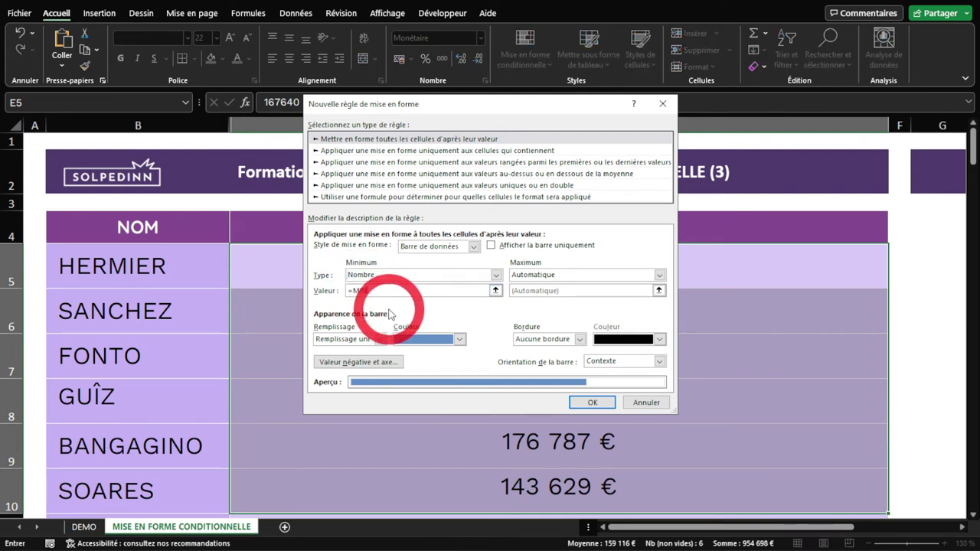
pyautogui.write('(')
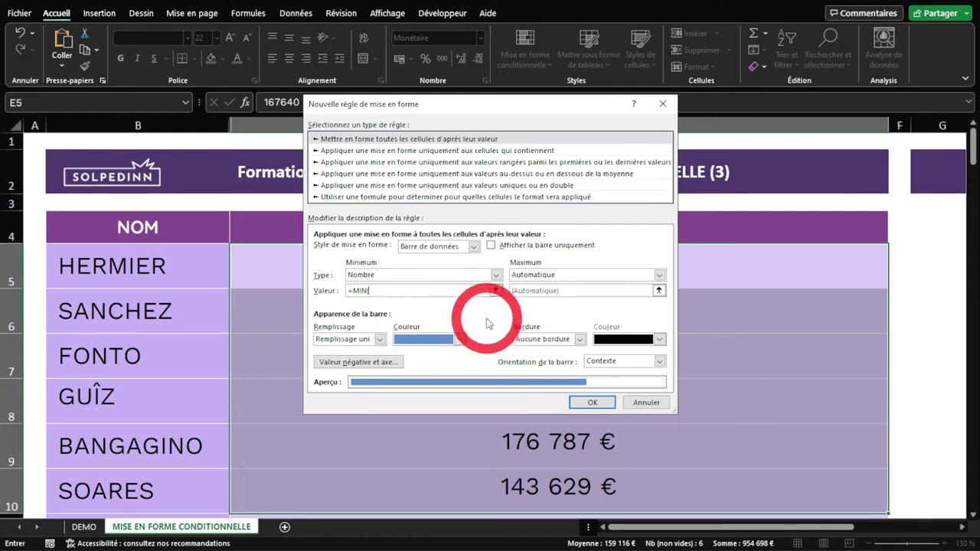
pyautogui.moveTo(482, 123); pyautogui.dragTo(143, 94)
pyautogui.moveTo(552, 284)
pyautogui.mouseDown()
pyautogui.moveTo(564, 307)
pyautogui.moveTo(573, 485)
pyautogui.mouseUp()
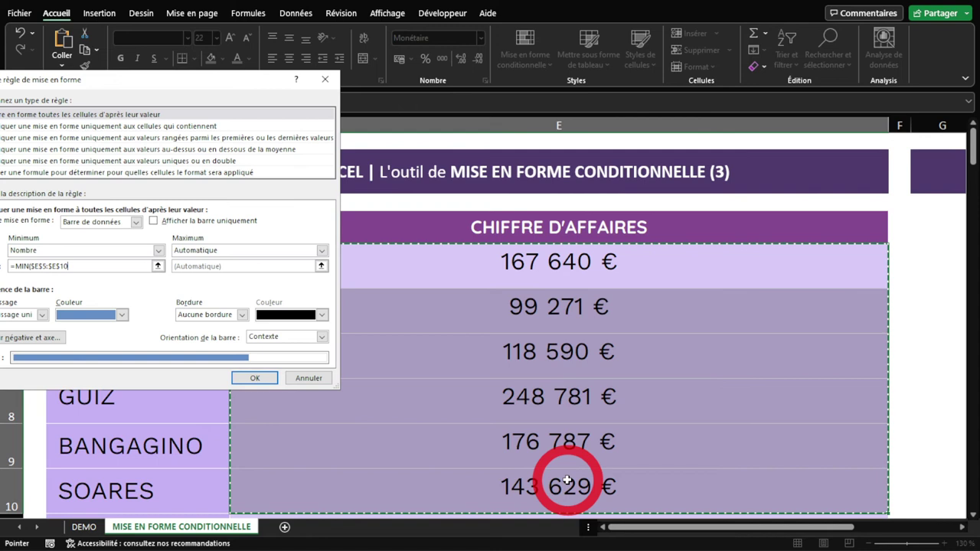
pyautogui.write('=')
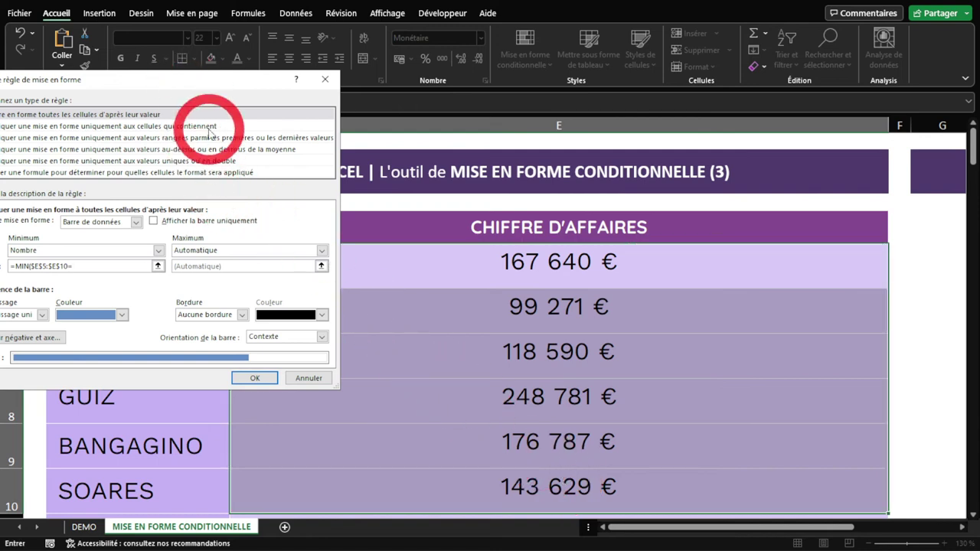
# - Set the maximum to Number =MAX($E$5:$E$10) and confirm the rule
pyautogui.moveTo(173, 81); pyautogui.dragTo(363, 107)
pyautogui.click(413, 274)
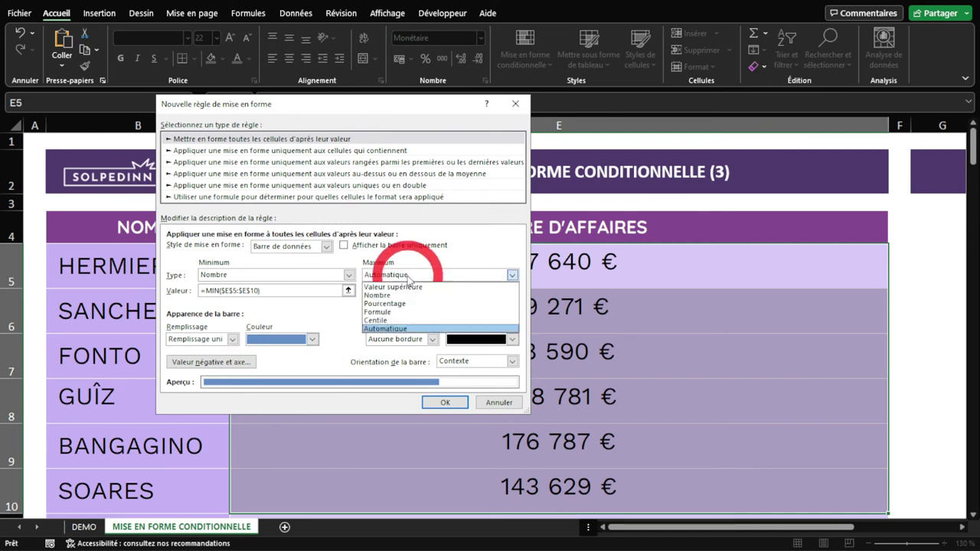
pyautogui.click(398, 291)
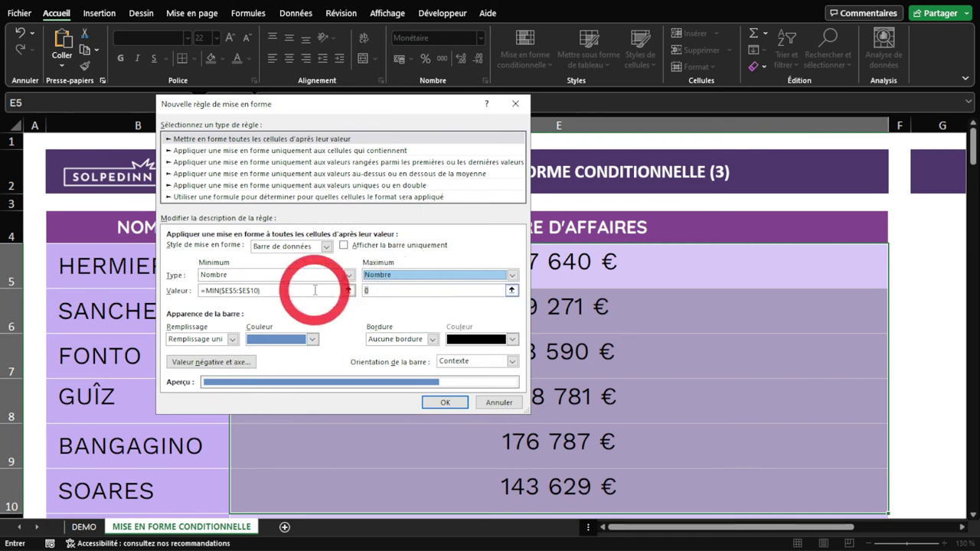
pyautogui.write('0')
pyautogui.moveTo(383, 111); pyautogui.dragTo(160, 100)
pyautogui.click(502, 271)
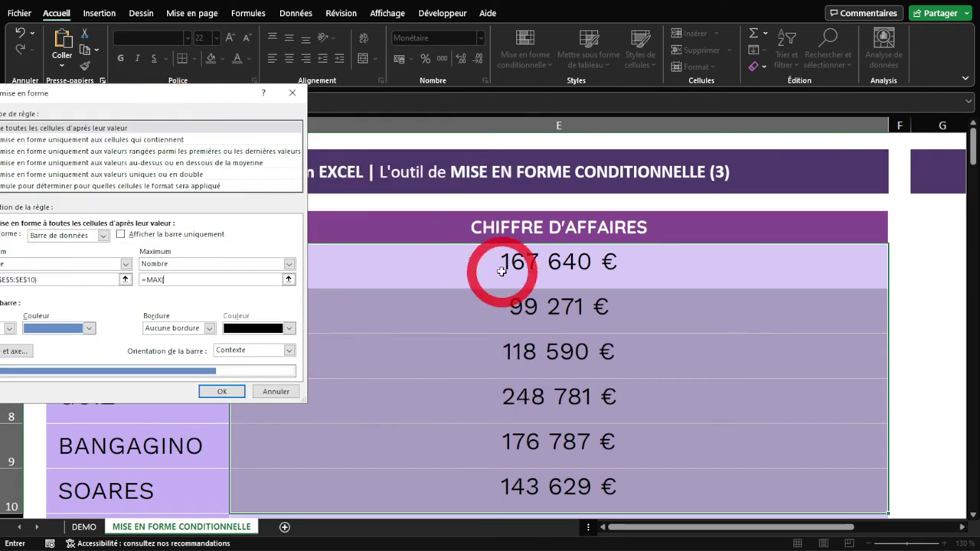
pyautogui.moveTo(501, 271); pyautogui.dragTo(589, 478)
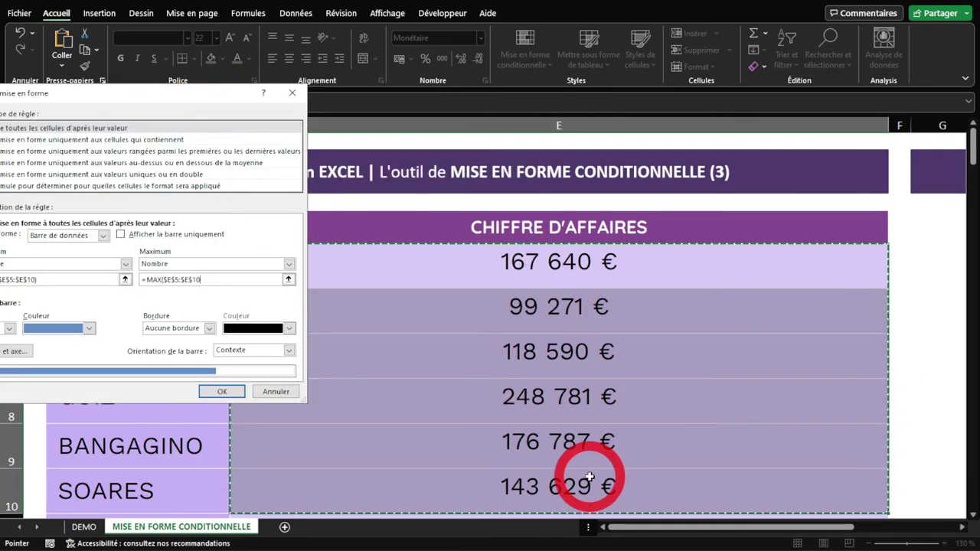
pyautogui.click(221, 391)
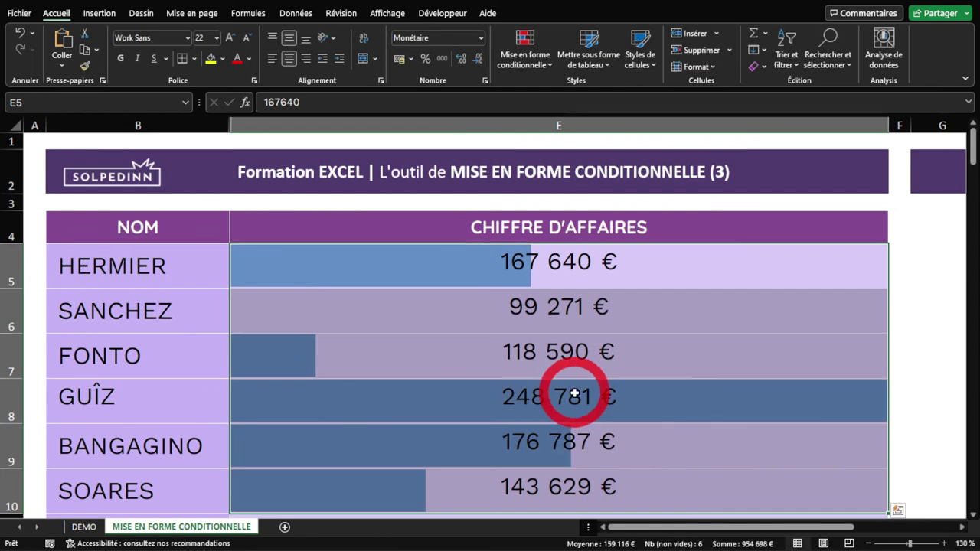
# - Change E6's revenue to 150 000 €
pyautogui.click(574, 394)
pyautogui.click(475, 307)
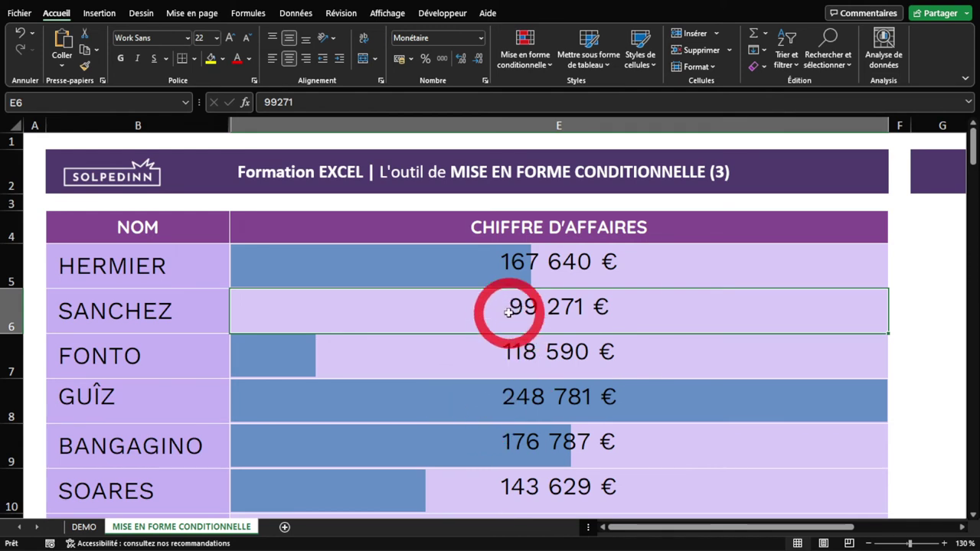
pyautogui.write('15')
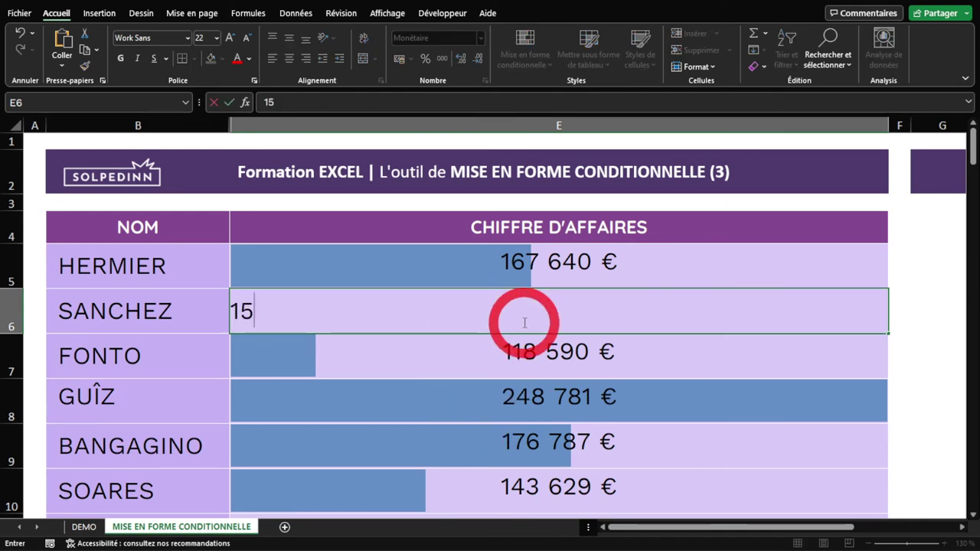
pyautogui.write('000')
pyautogui.press('Return')
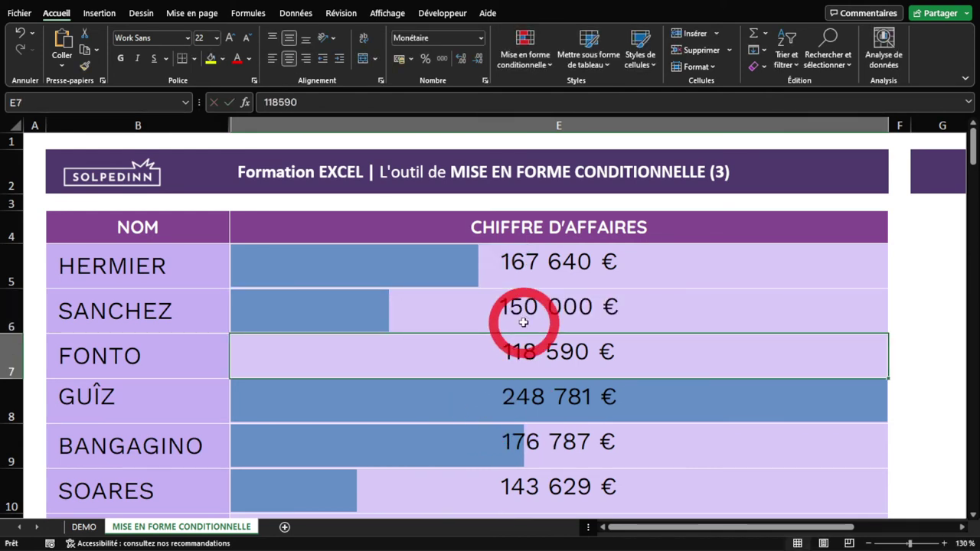
pyautogui.click(515, 311)
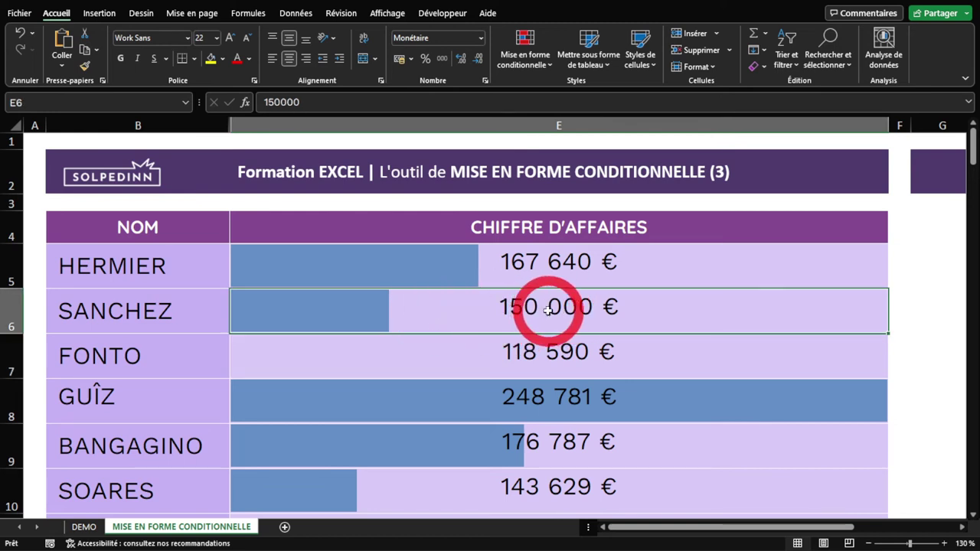
# - Change E9's revenue to 300 000 € and reselect the range E5:E10
pyautogui.click(390, 355)
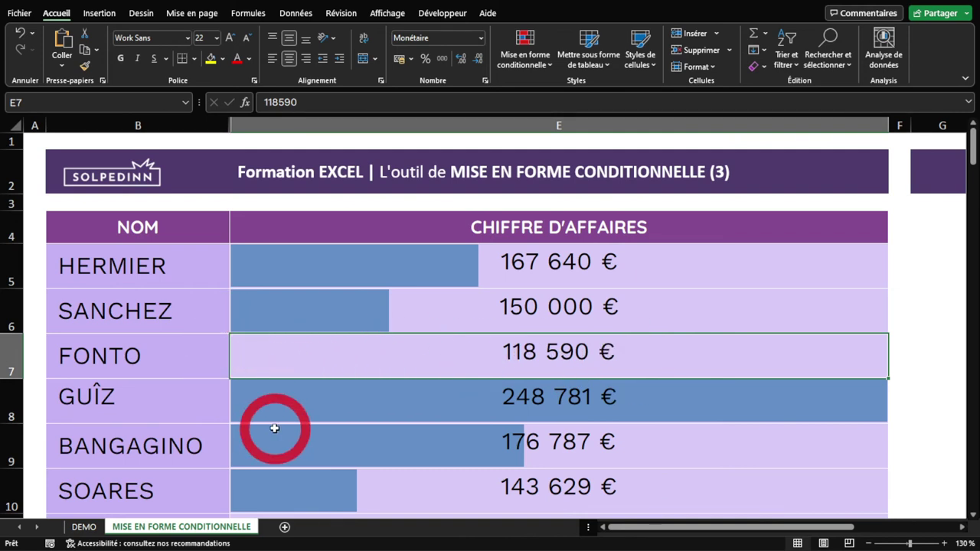
pyautogui.click(522, 438)
pyautogui.write('300000')
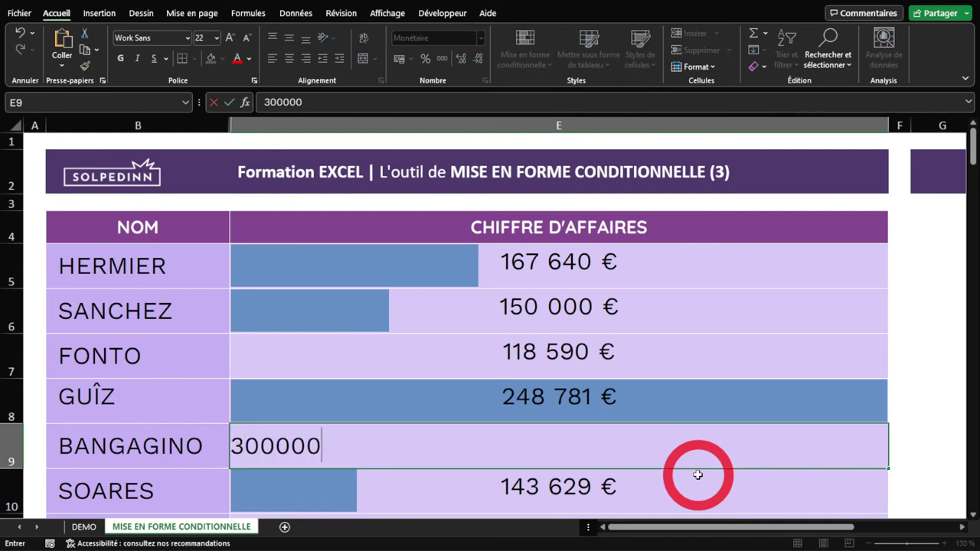
pyautogui.press('Return')
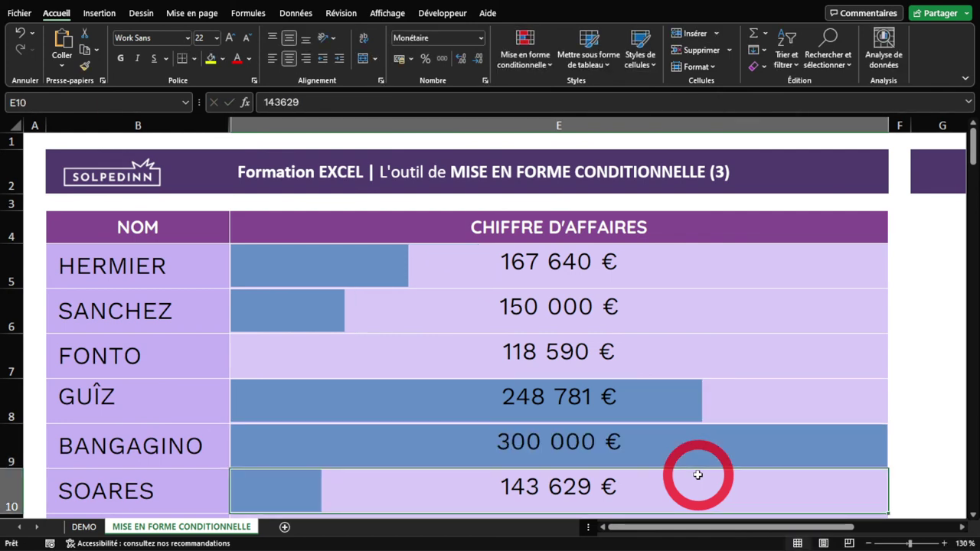
pyautogui.click(533, 446)
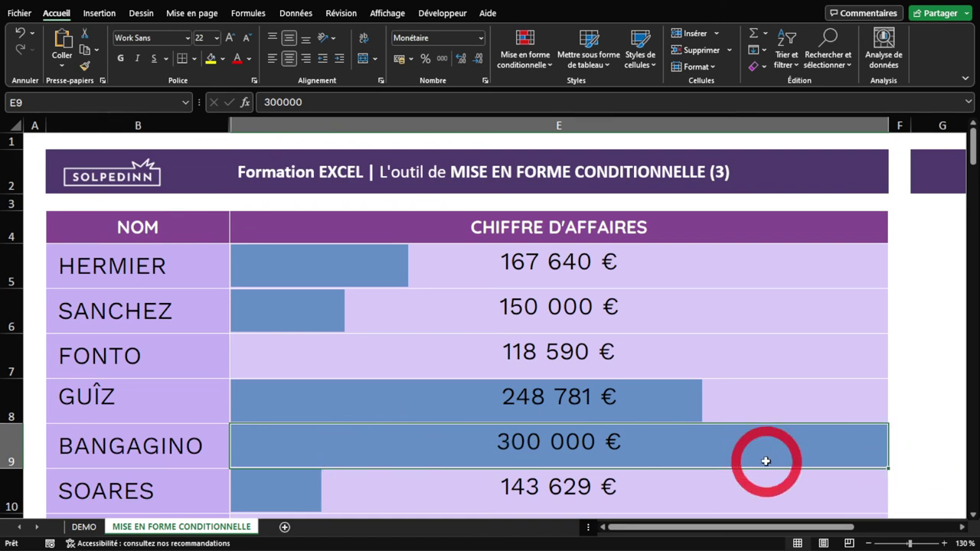
pyautogui.click(534, 396)
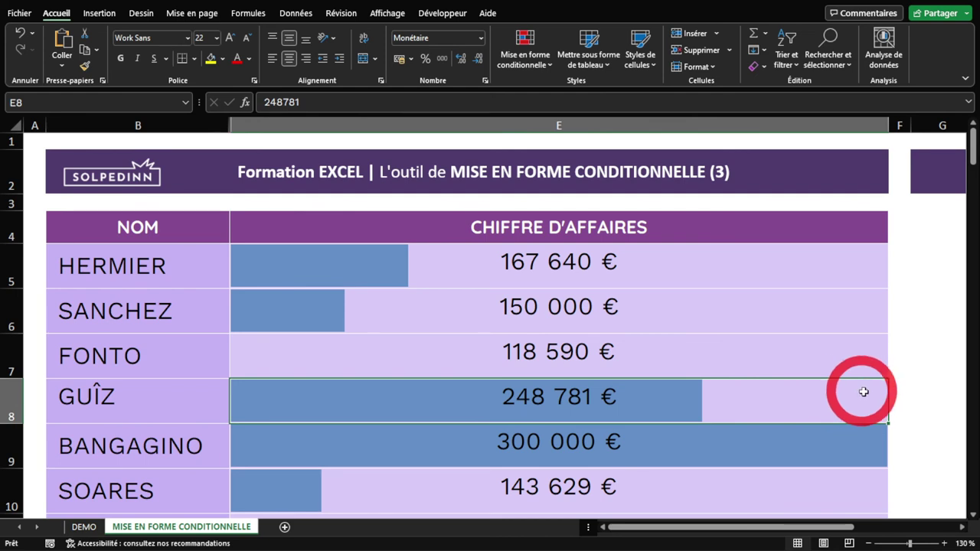
pyautogui.moveTo(439, 278); pyautogui.dragTo(452, 480)
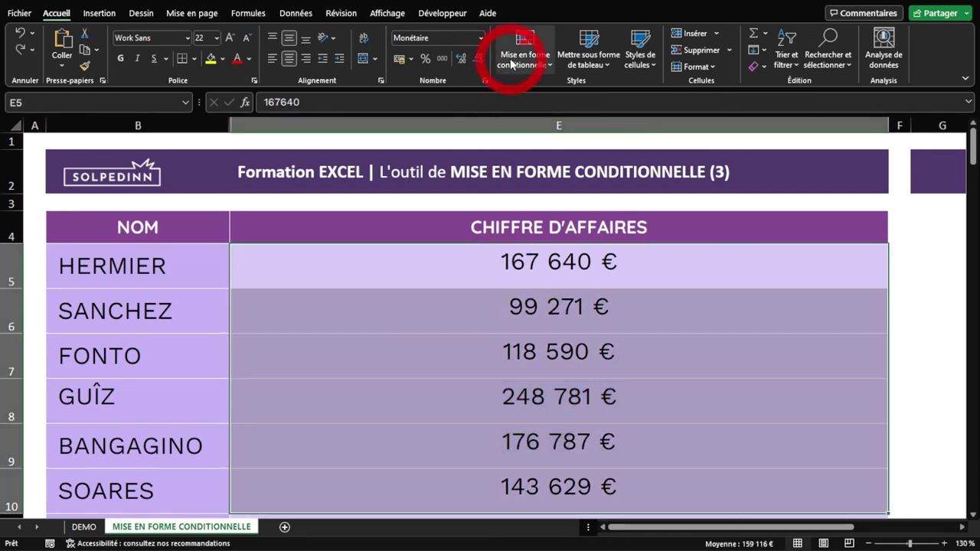
# - Create a new data-bar rule whose negative value bars fill in red
pyautogui.click(512, 62)
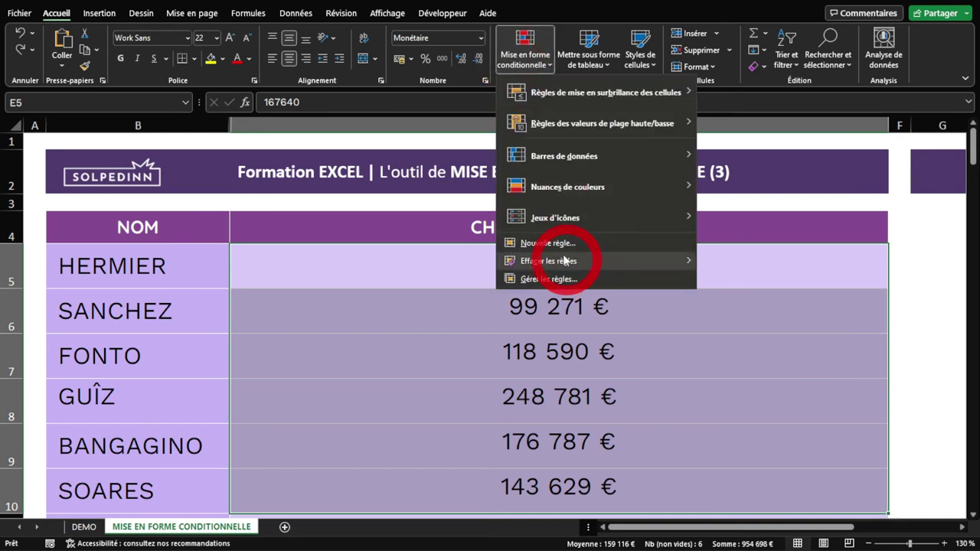
pyautogui.moveTo(605, 156)
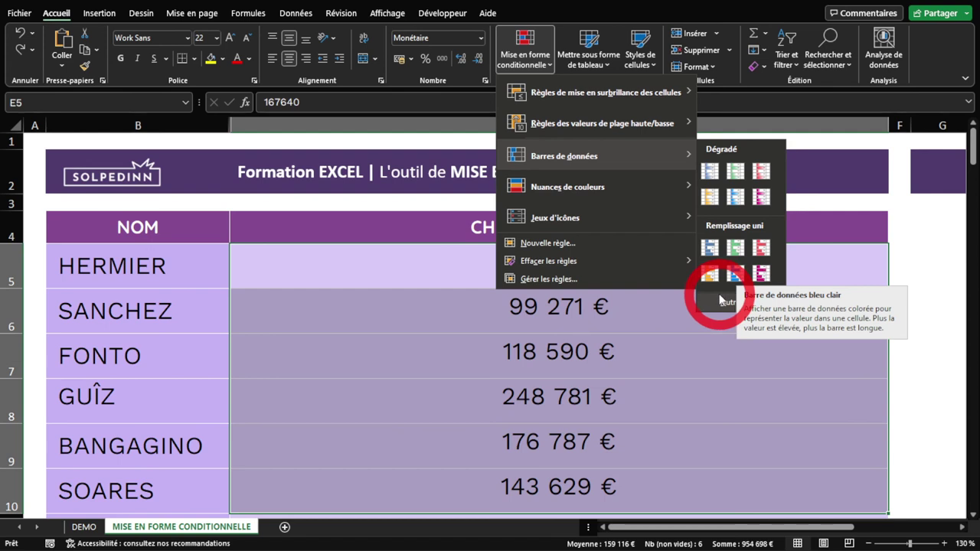
pyautogui.click(724, 302)
pyautogui.moveTo(217, 108); pyautogui.dragTo(521, 112)
pyautogui.press('Escape')
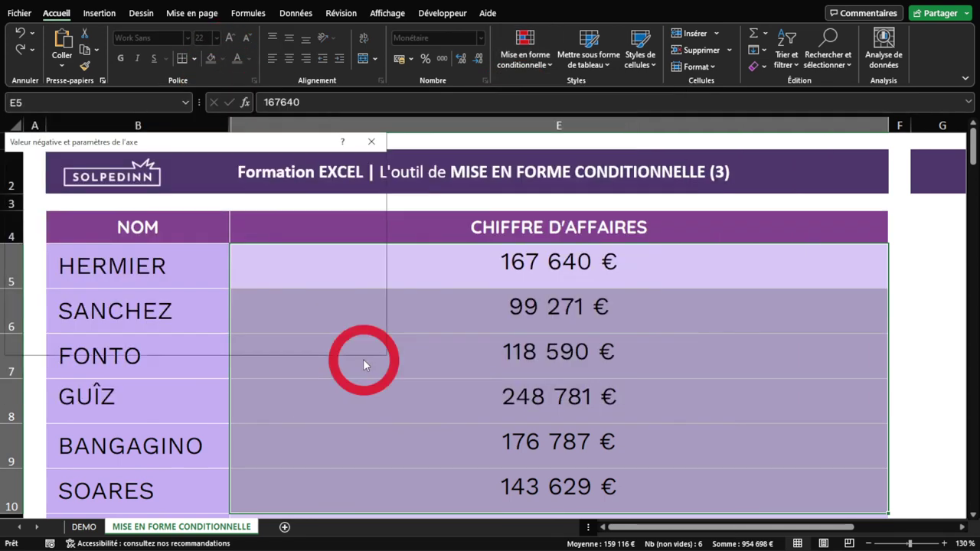
pyautogui.moveTo(215, 147); pyautogui.dragTo(520, 197)
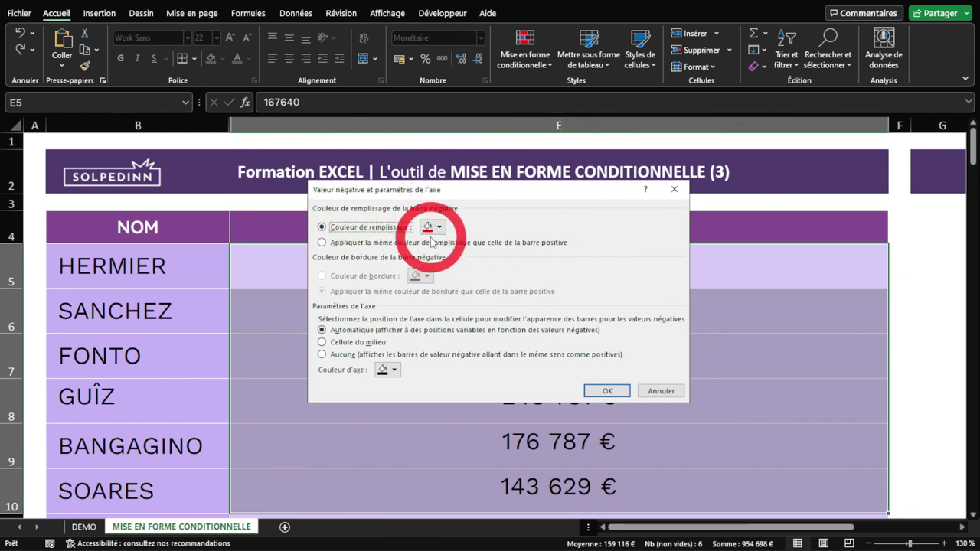
pyautogui.click(607, 392)
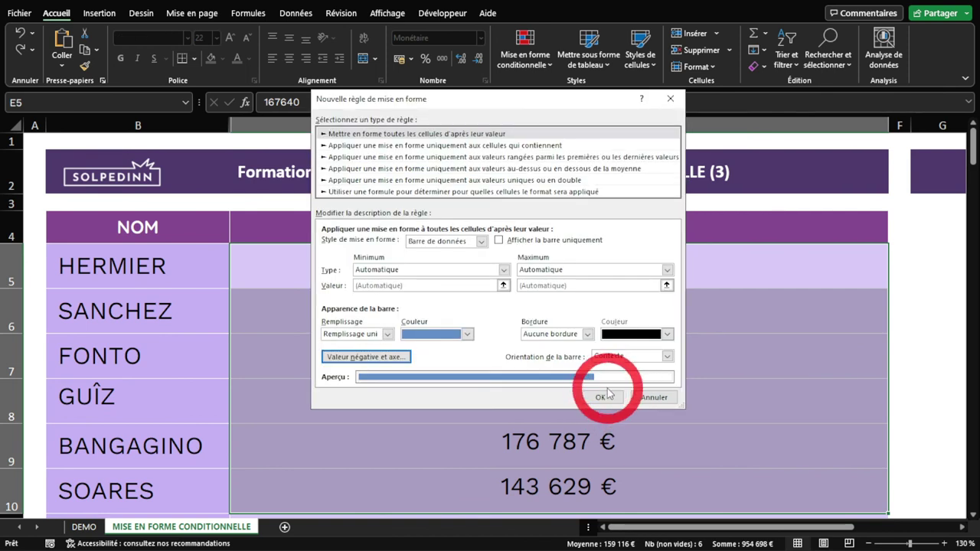
pyautogui.click(604, 398)
# - Enter -89743 in E6 so it shows a red bar left of the axis, then select E5:E10
pyautogui.click(508, 322)
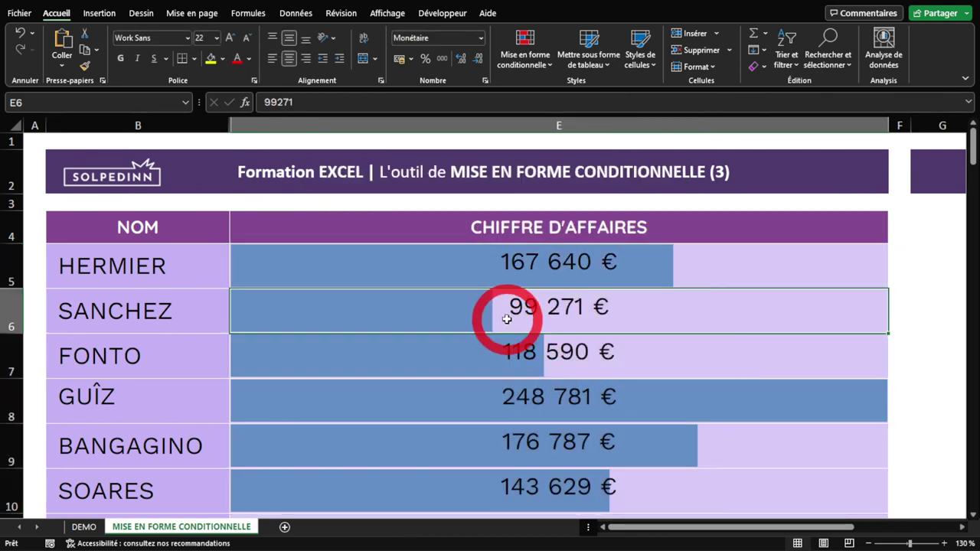
pyautogui.press('BackSpace')
pyautogui.write('-89743é')
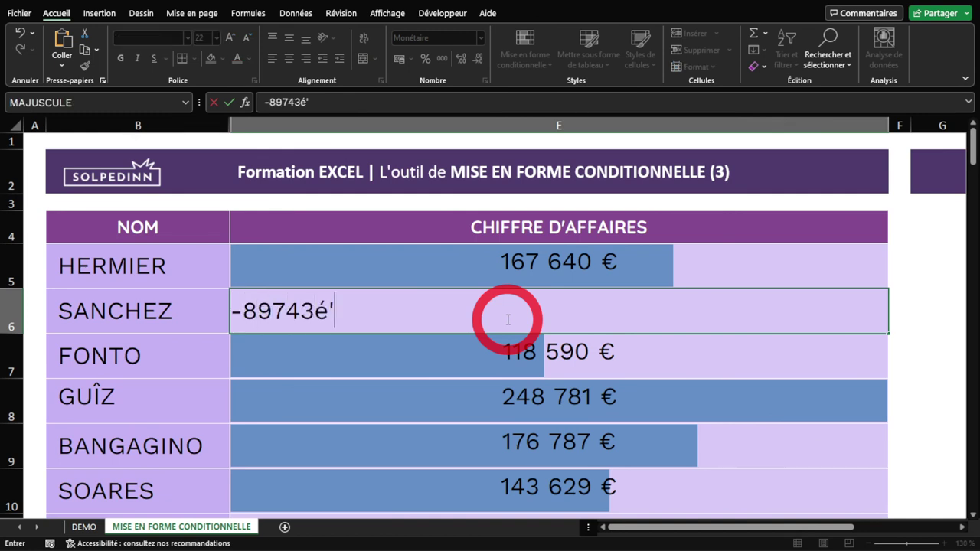
pyautogui.press('BackSpace')
pyautogui.press('Return')
pyautogui.click(315, 313)
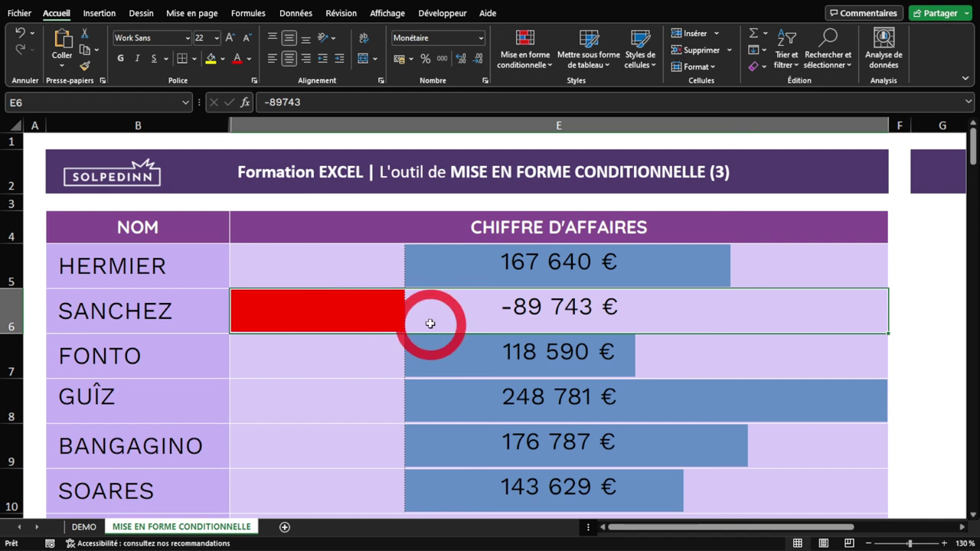
pyautogui.click(511, 267)
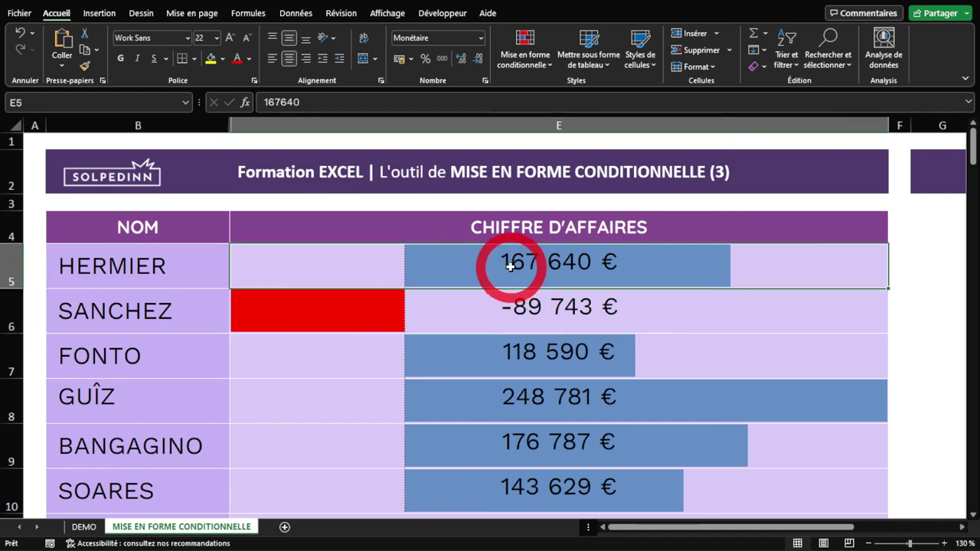
pyautogui.moveTo(511, 266); pyautogui.dragTo(554, 478)
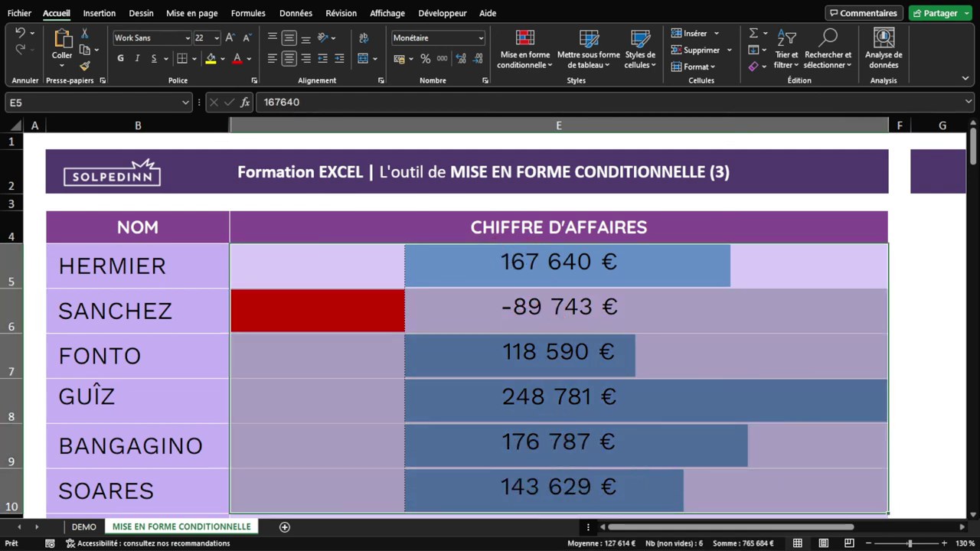